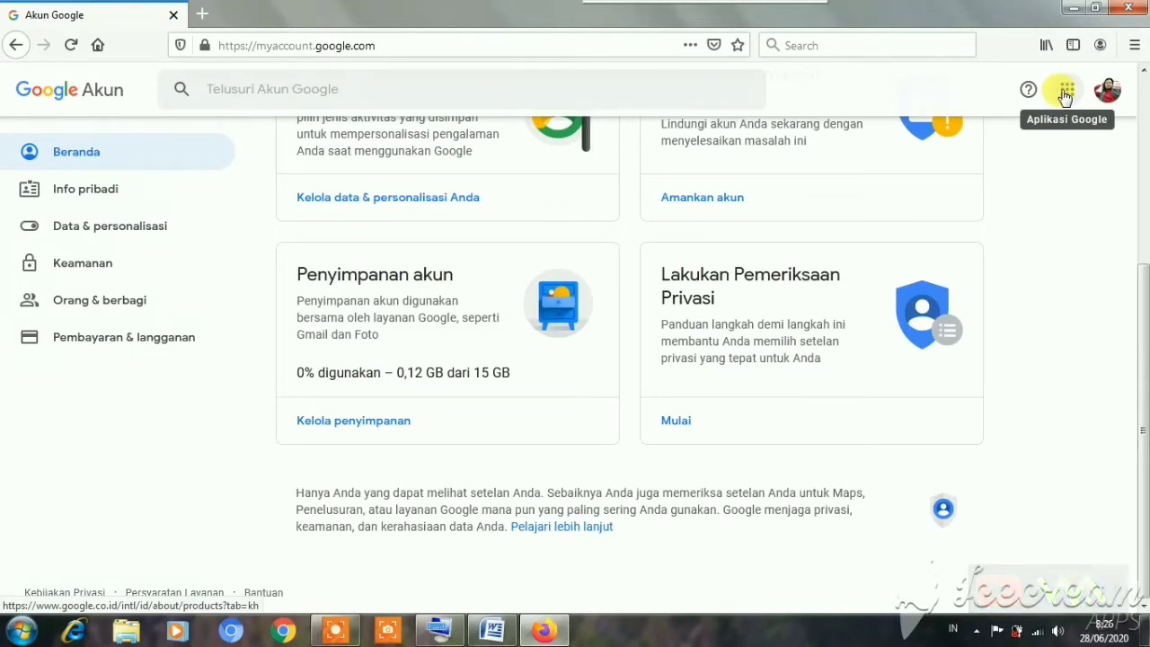
- Open Google Drive from the Google account page and create a new blank Google Form
left_click(1066, 91)
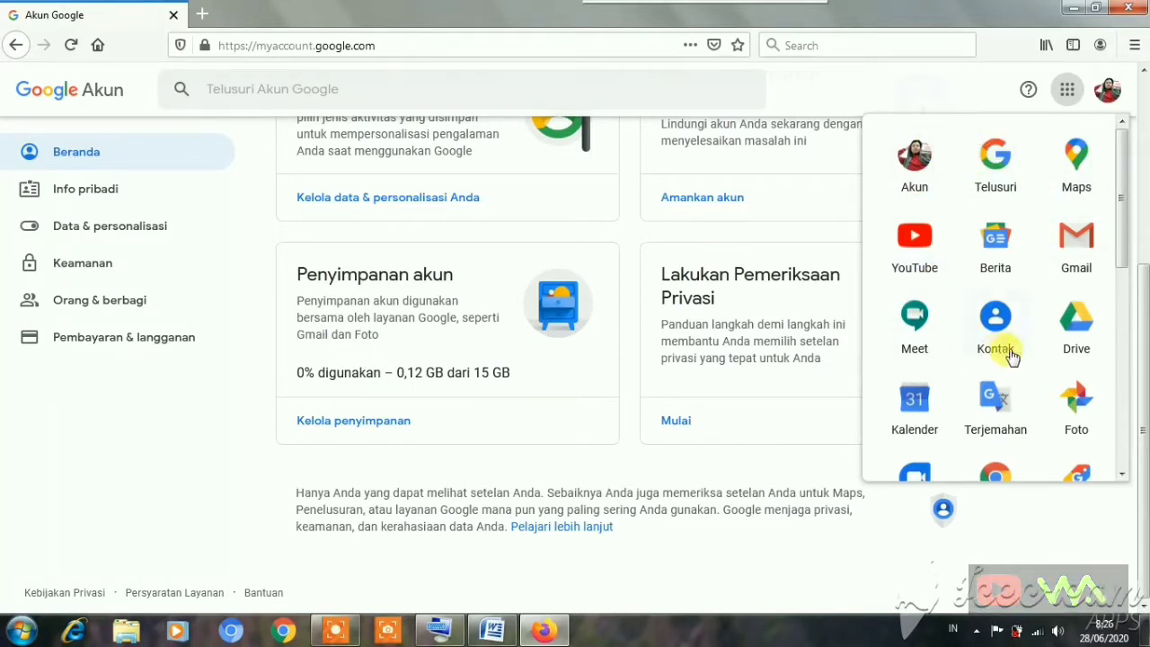
left_click(1078, 326)
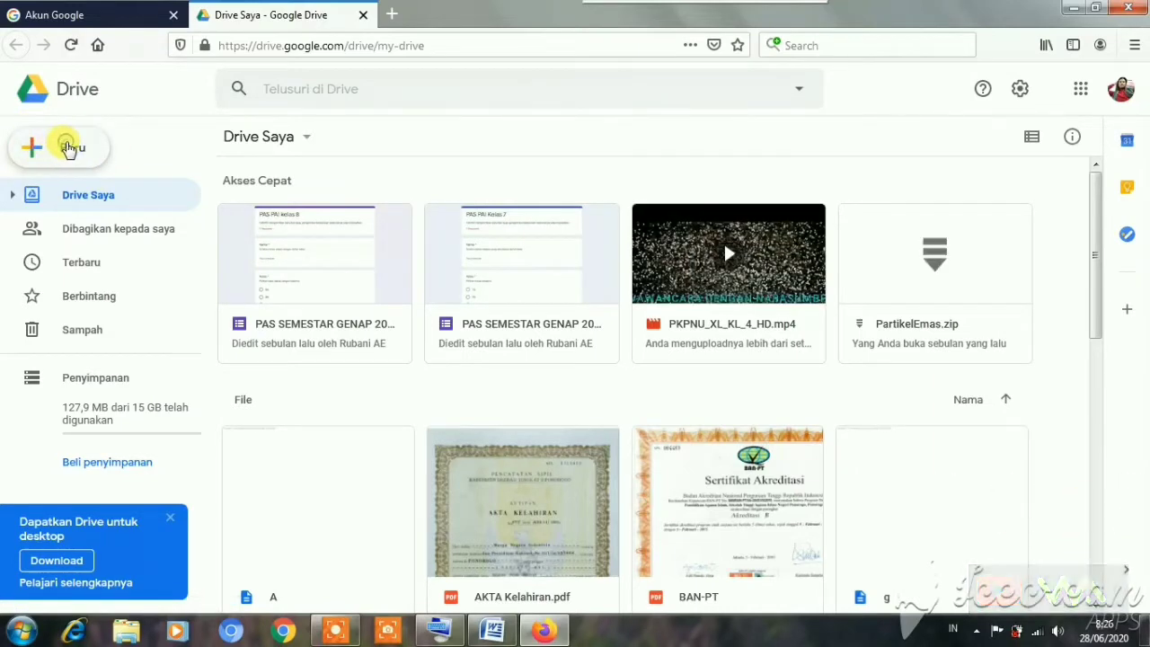
left_click(68, 149)
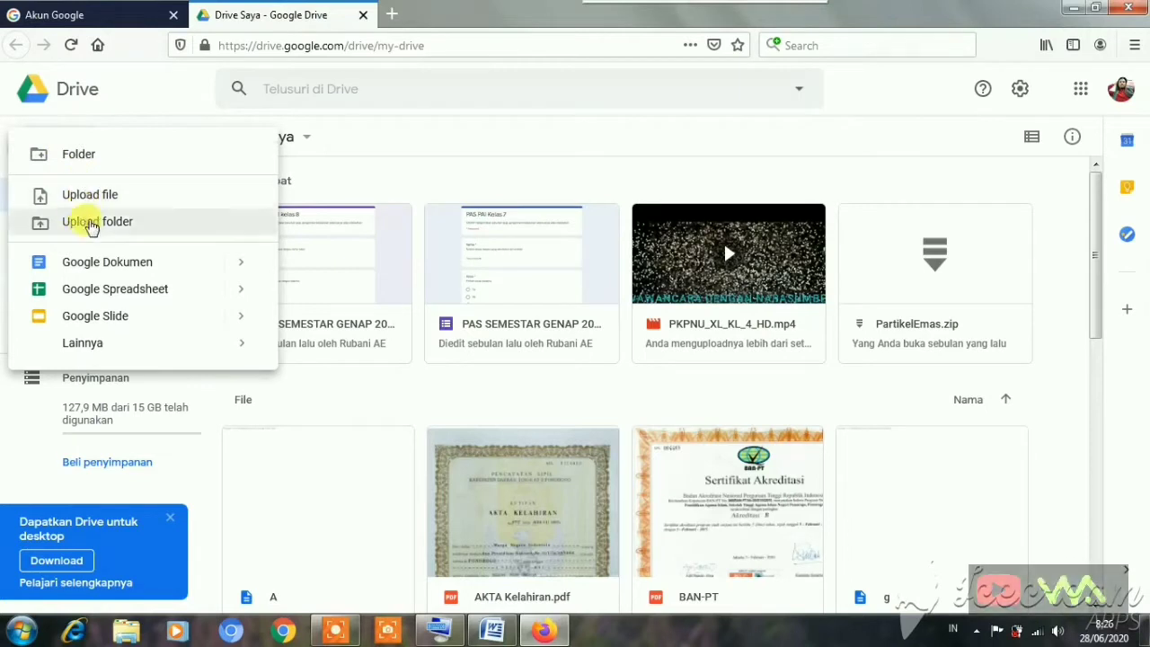
mouse_move(95, 350)
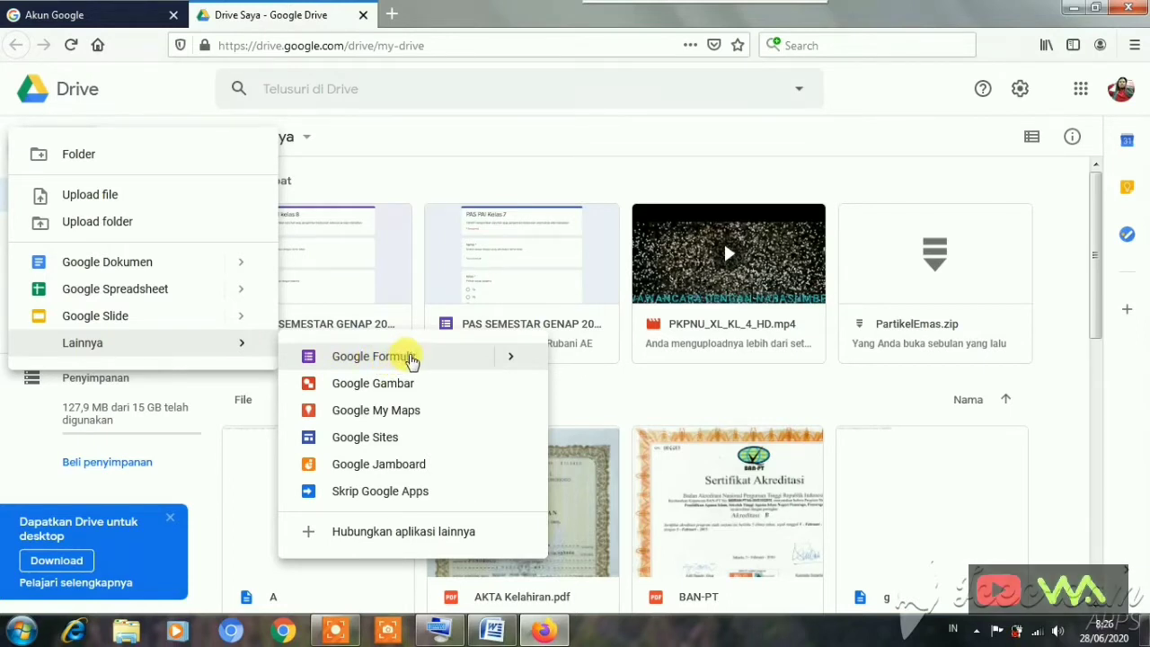
left_click(411, 359)
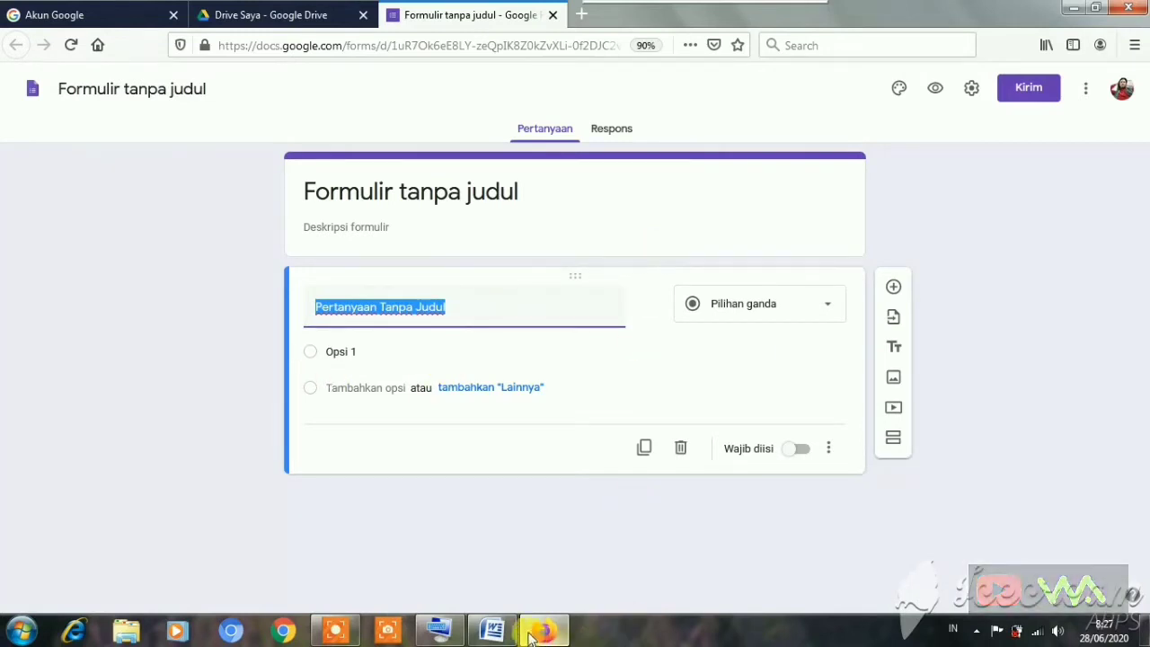
- Review the prepared multiple-choice questions in the Word document, then return to the form in Firefox
left_click(487, 636)
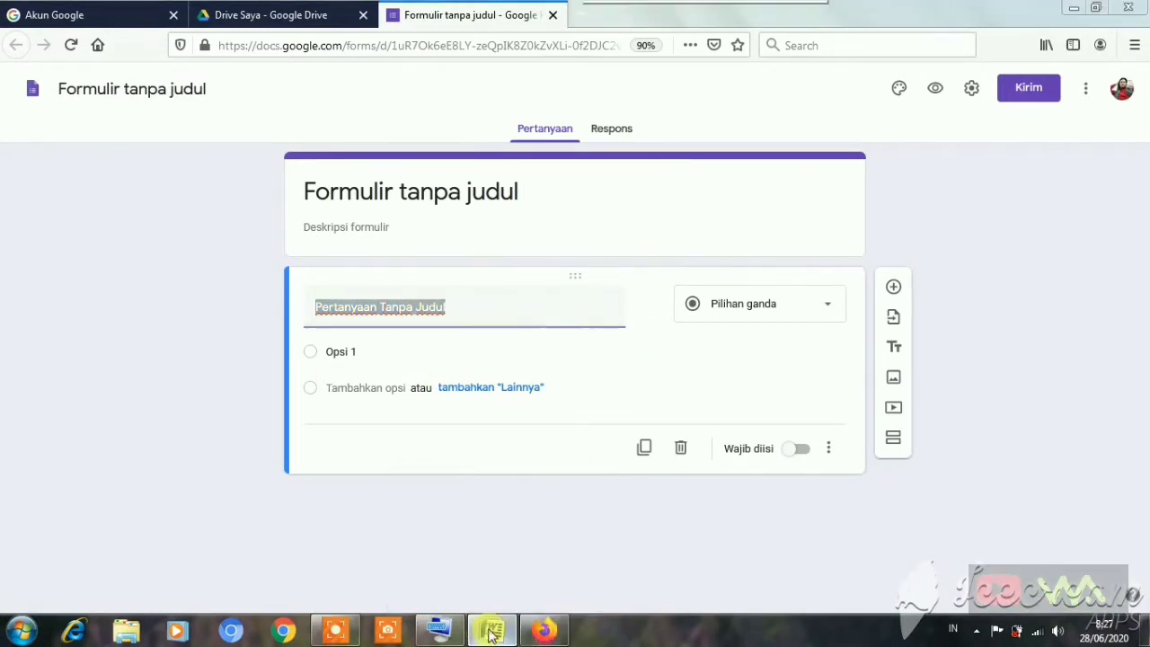
scroll(570, 333, "down", 3)
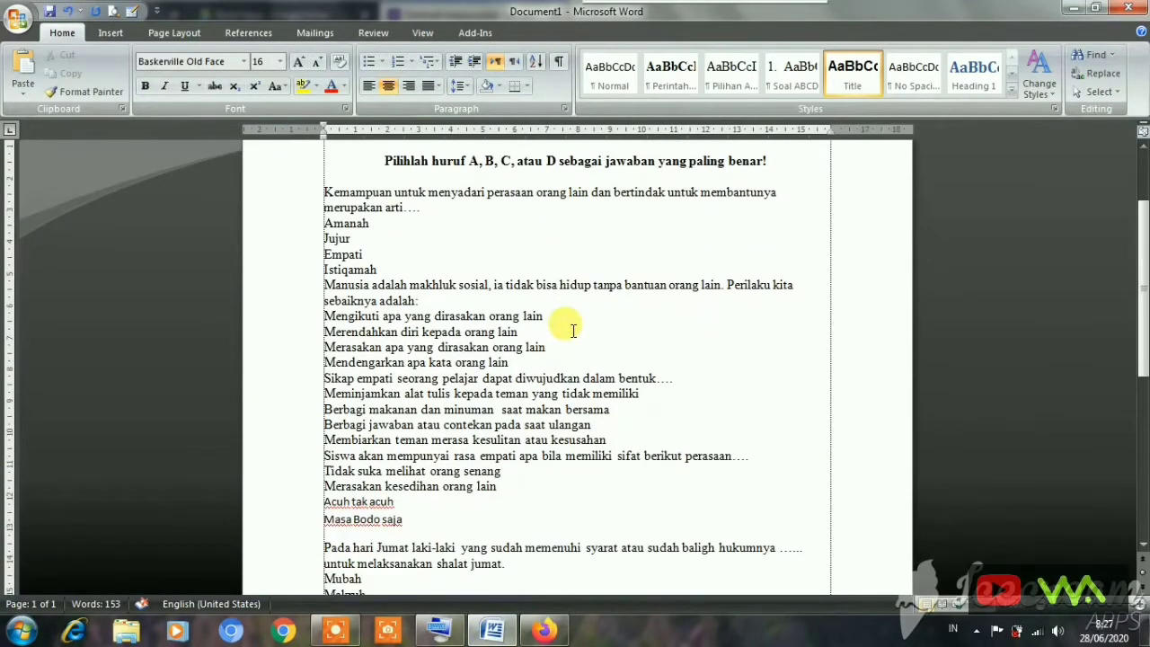
scroll(574, 326, "up", 1)
scroll(573, 328, "down", 1)
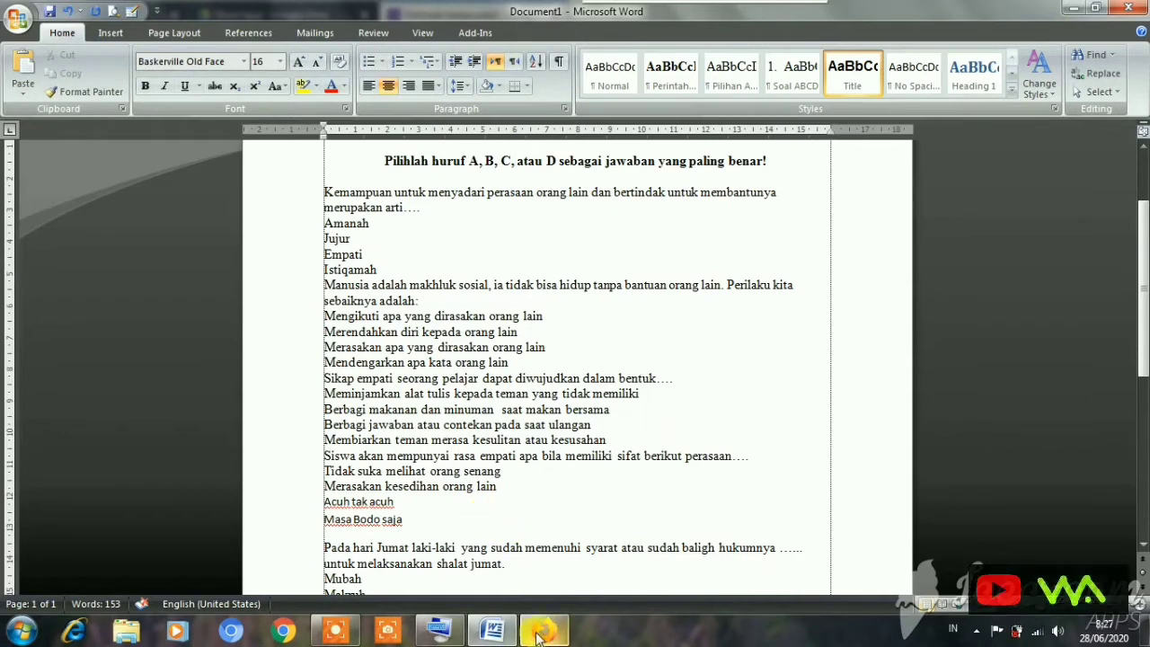
mouse_move(540, 636)
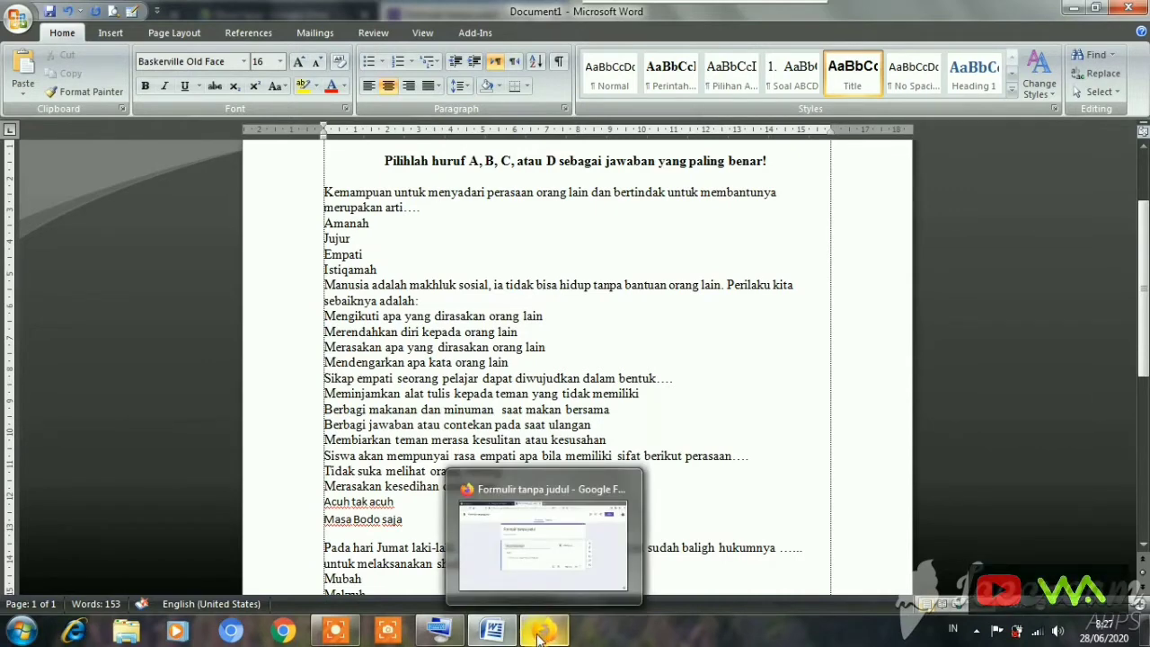
left_click(540, 637)
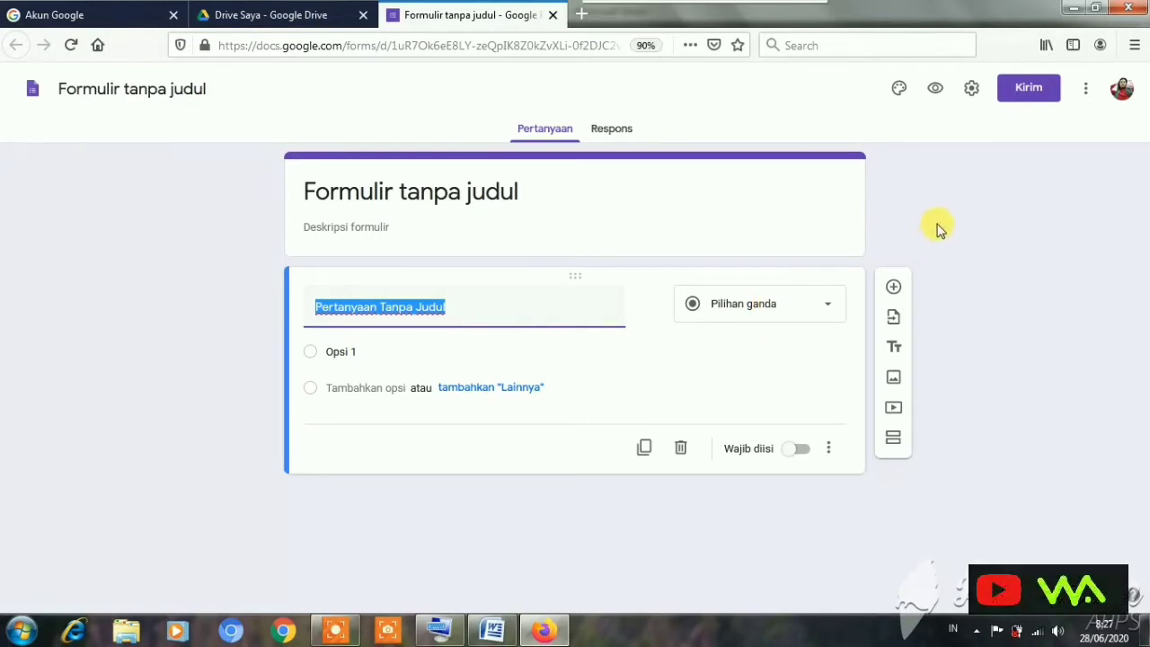
- Check the form's general and presentation settings and turn the form into a quiz
left_click(973, 91)
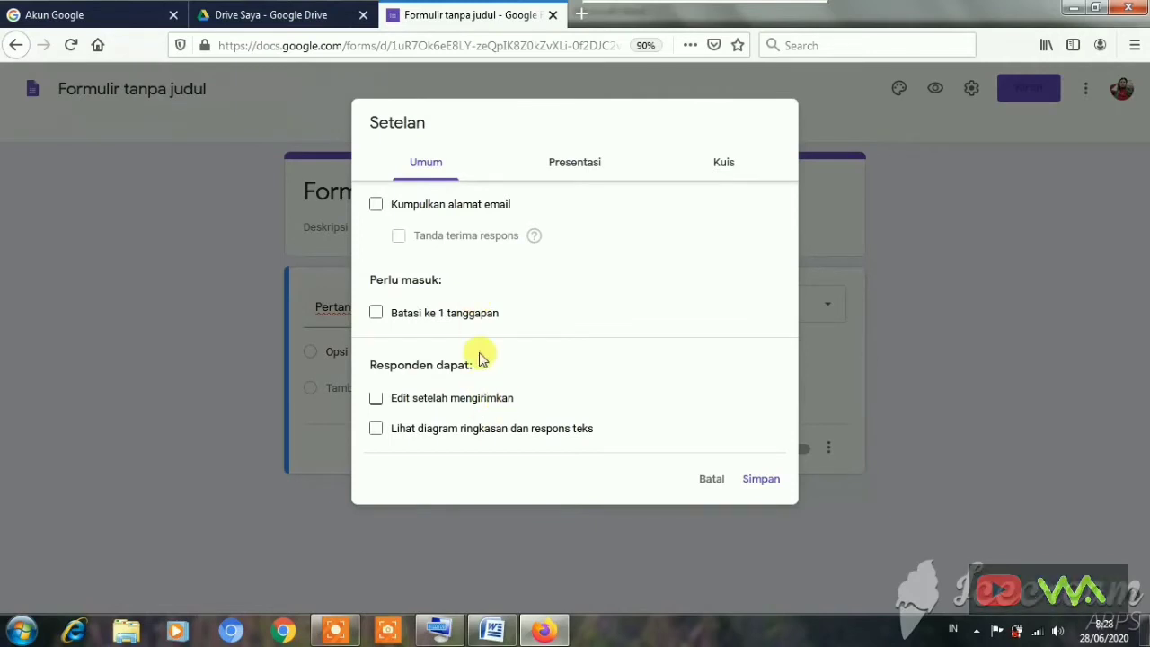
left_click(570, 166)
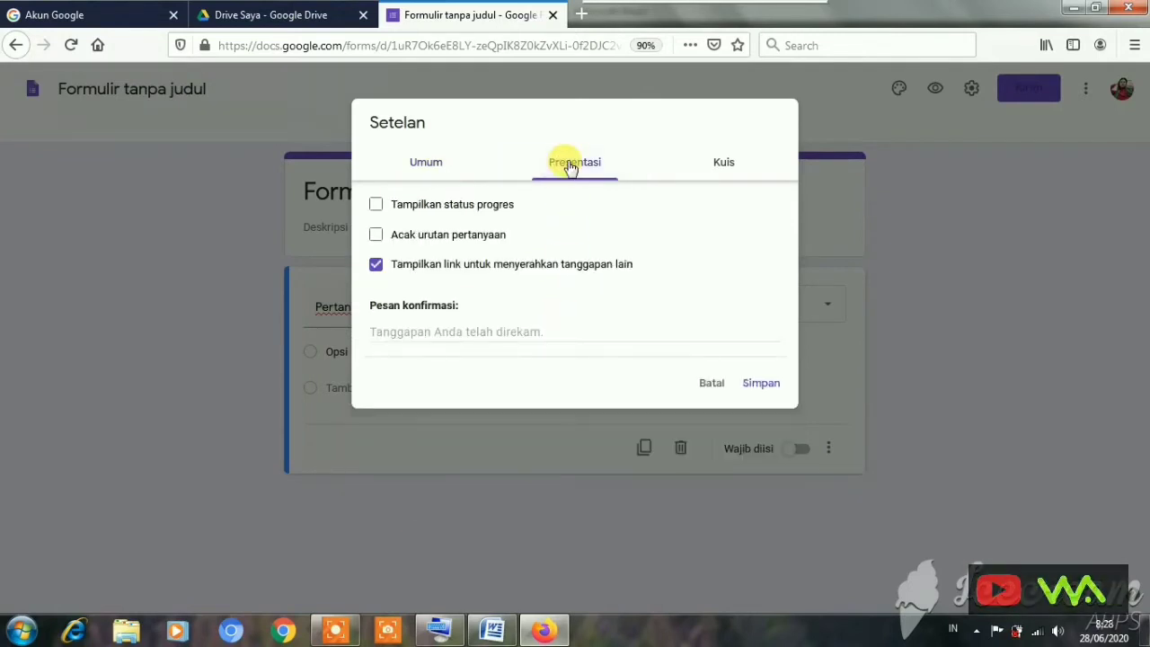
left_click(397, 239)
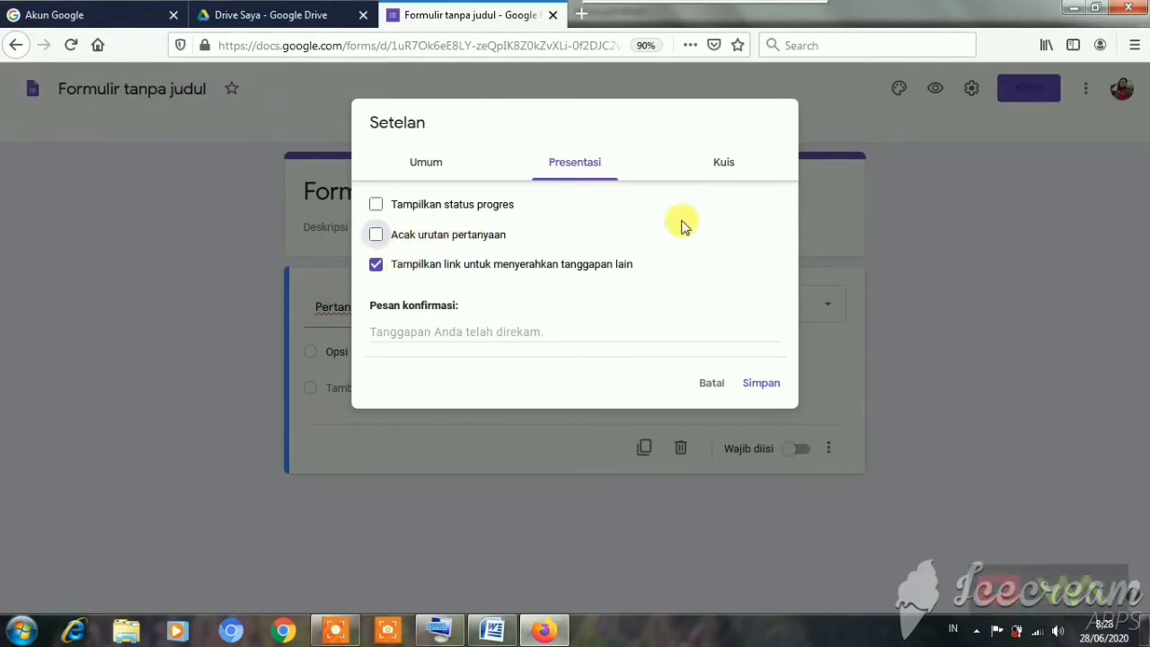
left_click(724, 164)
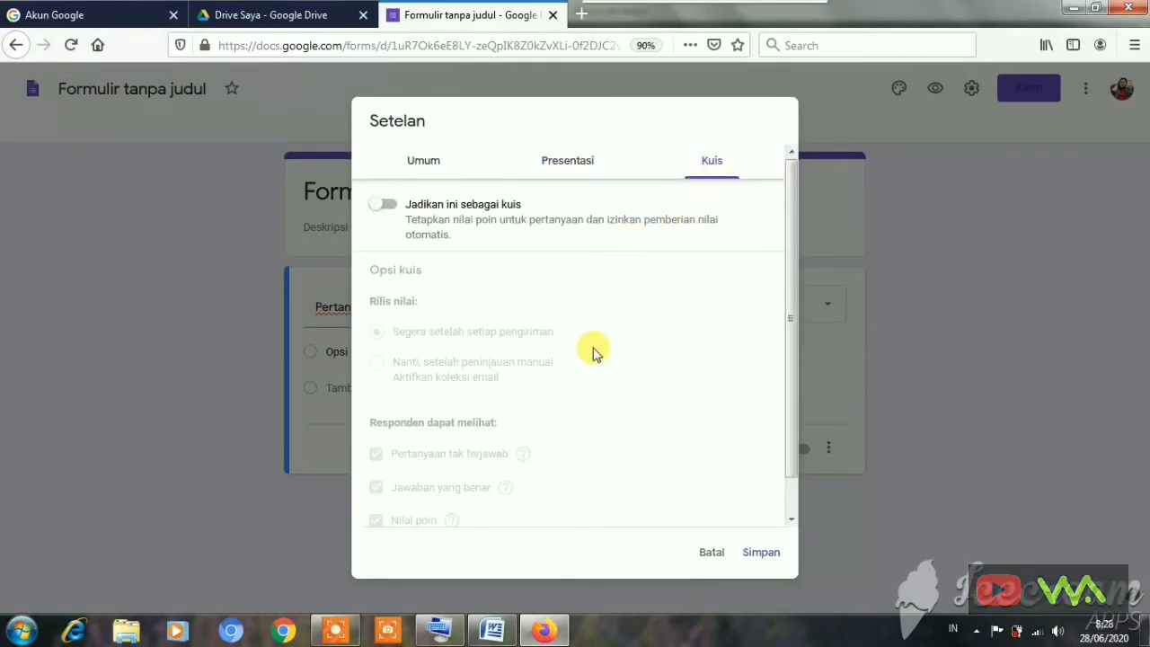
left_click(389, 206)
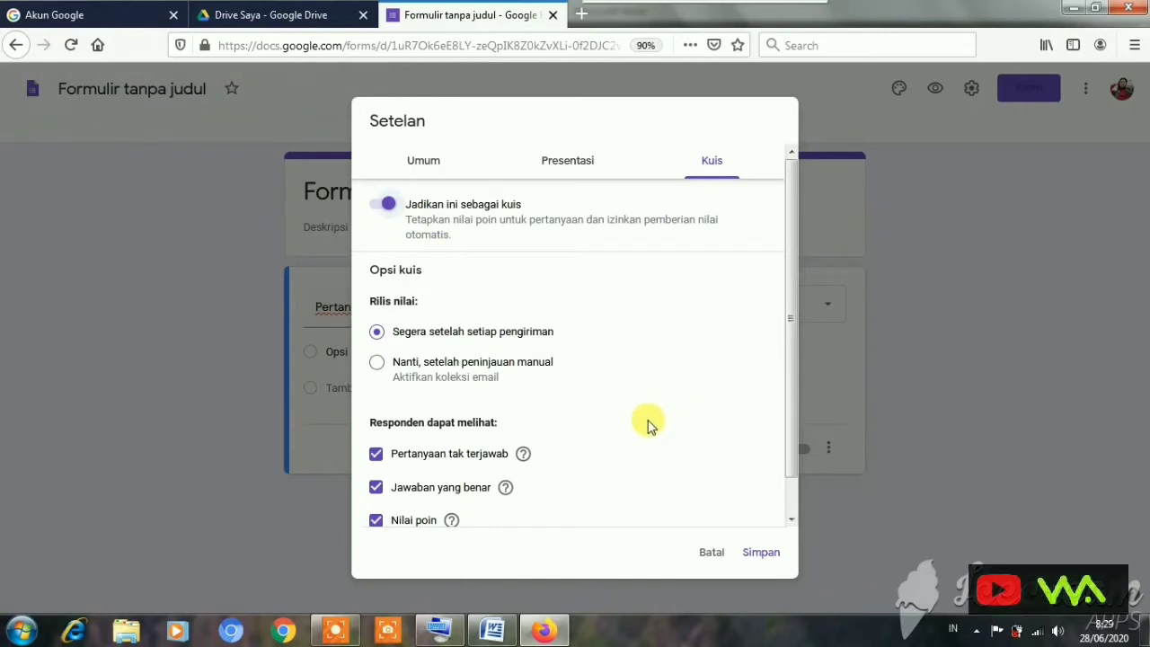
- Stop respondents from seeing missed questions and correct answers, leaving point values visible, and save the settings
scroll(606, 409, "down", 1)
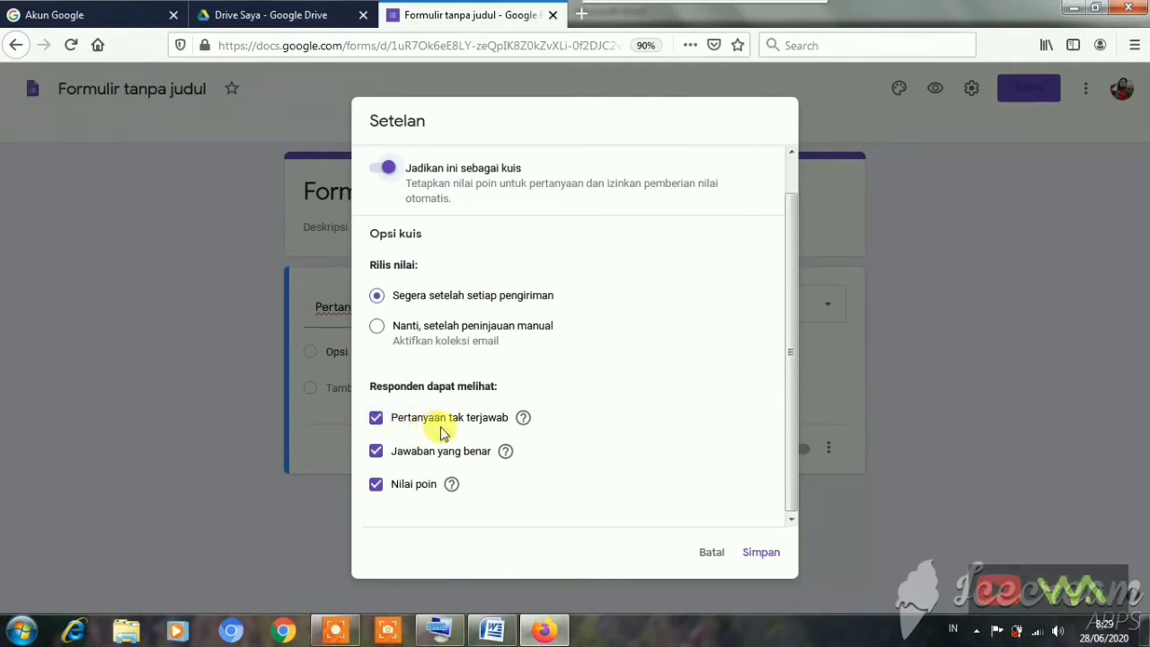
left_click(376, 419)
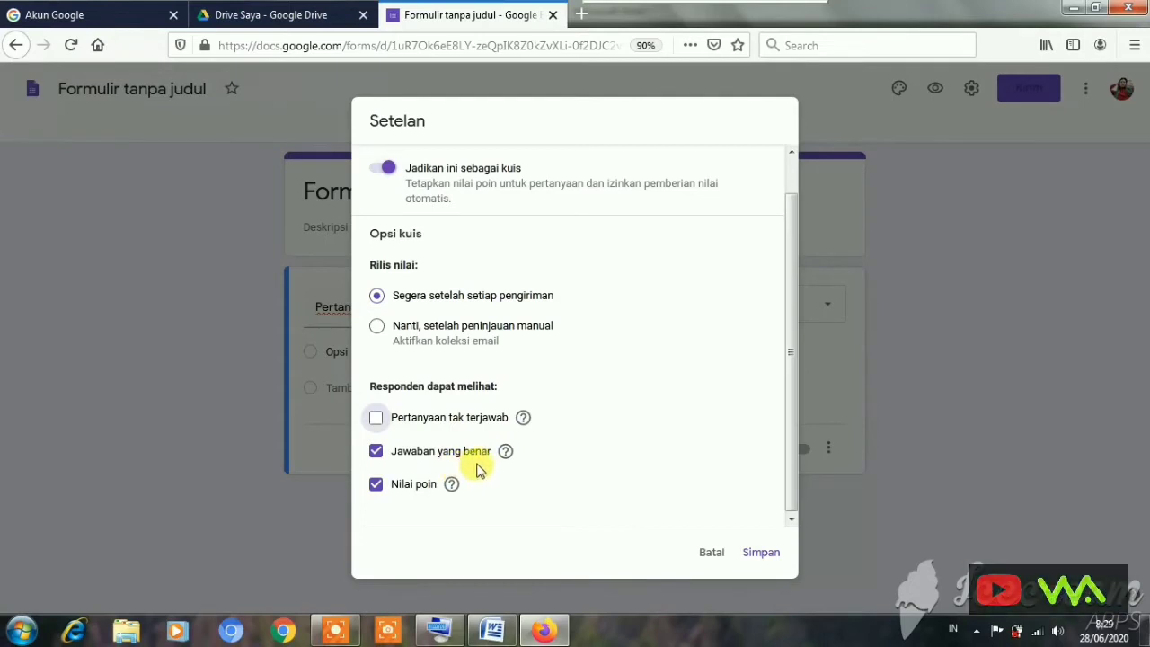
left_click(377, 451)
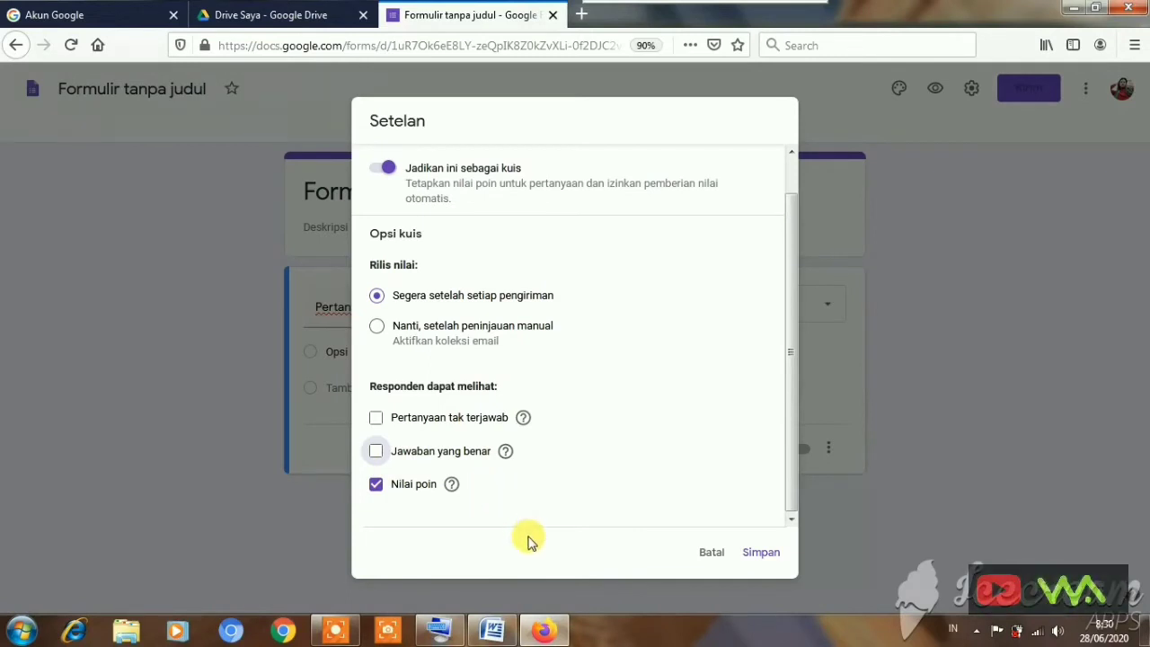
left_click(760, 553)
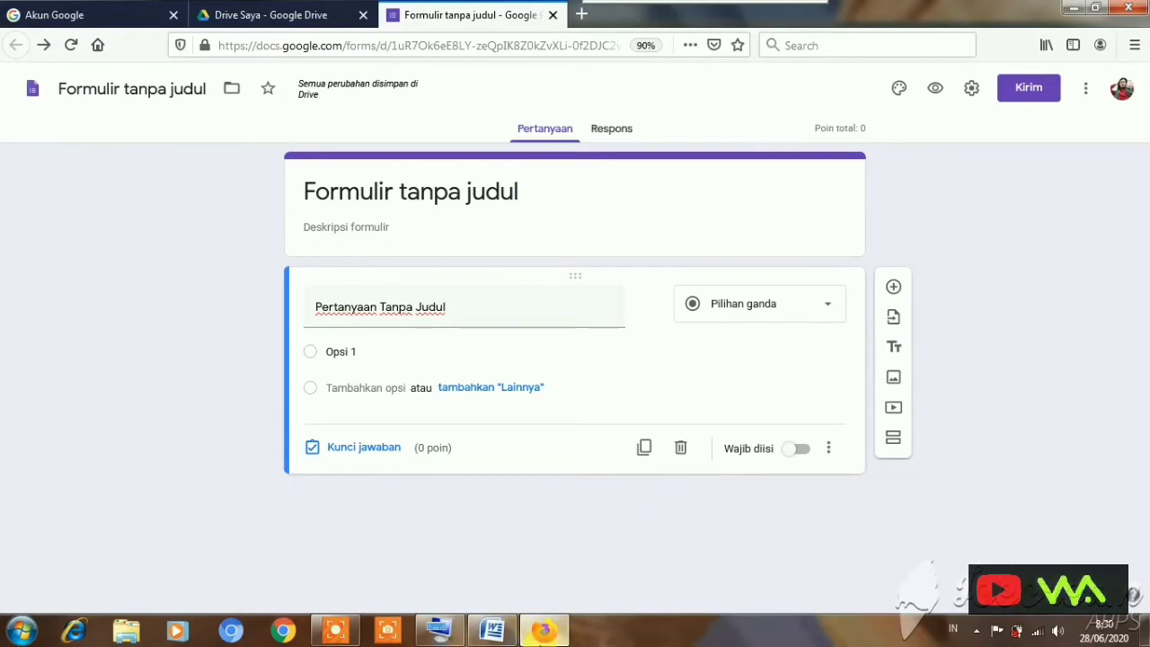
- Copy the heading "PENILAIAN TENGAH SEMESTER GENAP" from the Word document and paste it as the form's title in Firefox
mouse_move(539, 636)
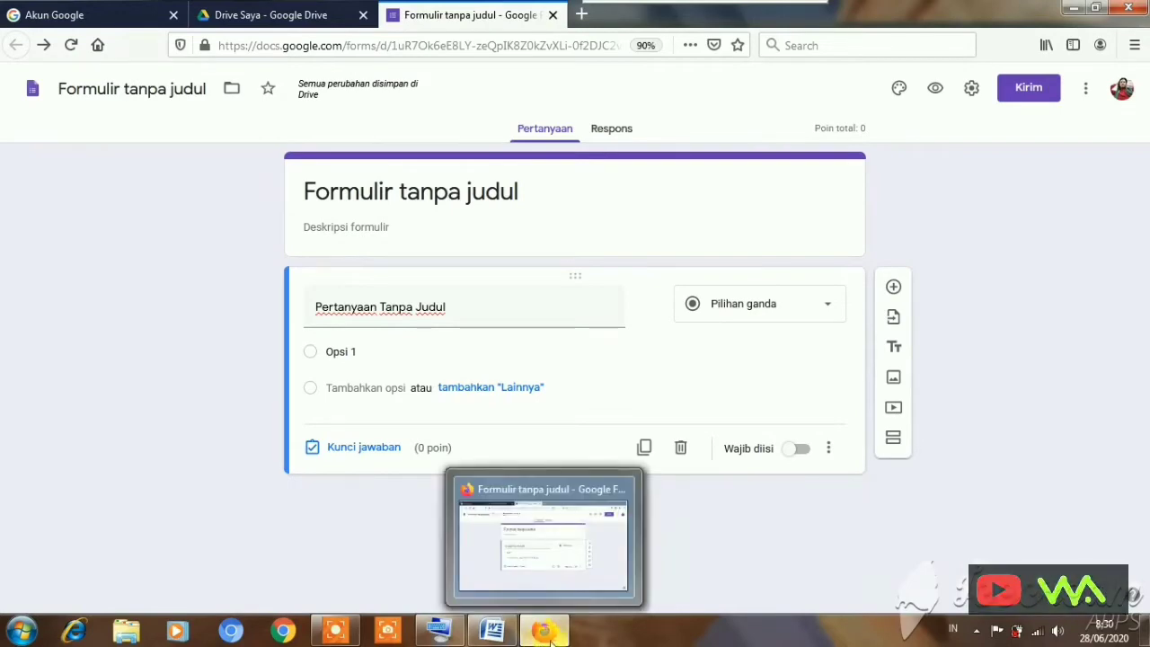
left_click(496, 629)
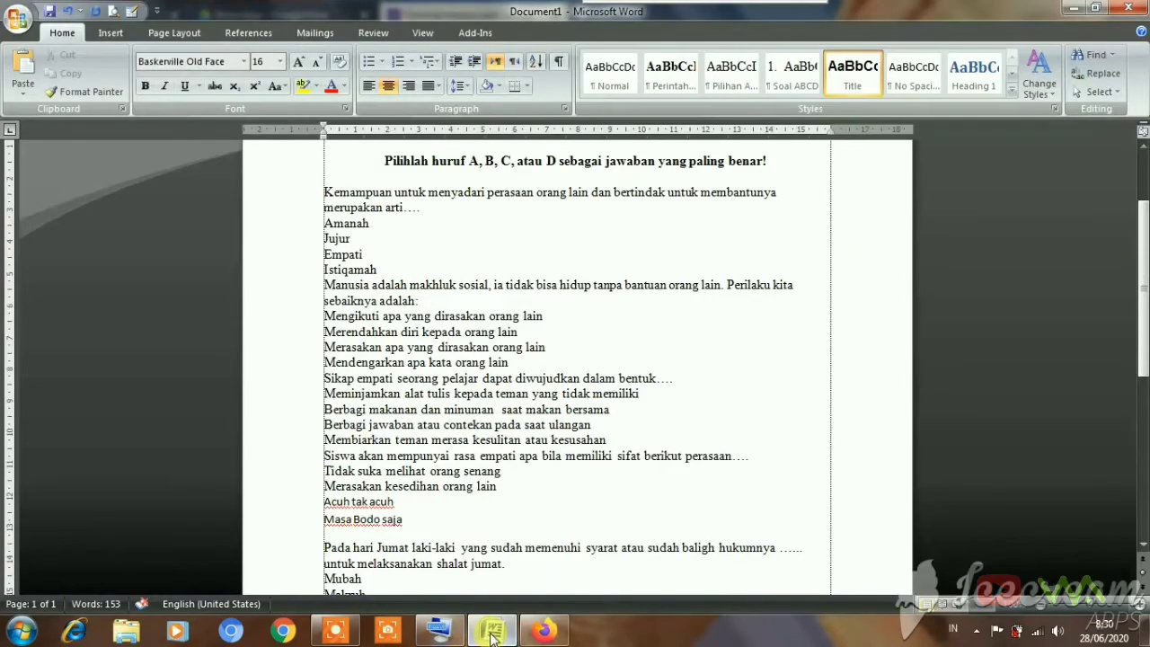
scroll(581, 424, "up", 1)
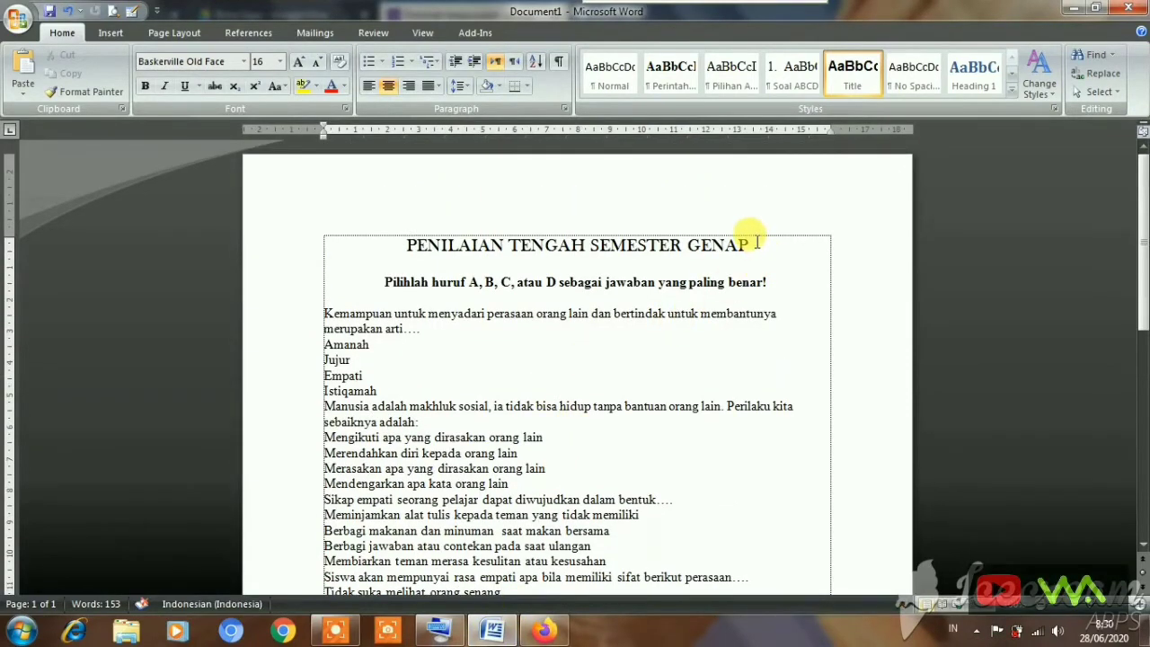
left_click_drag(756, 246, 449, 249)
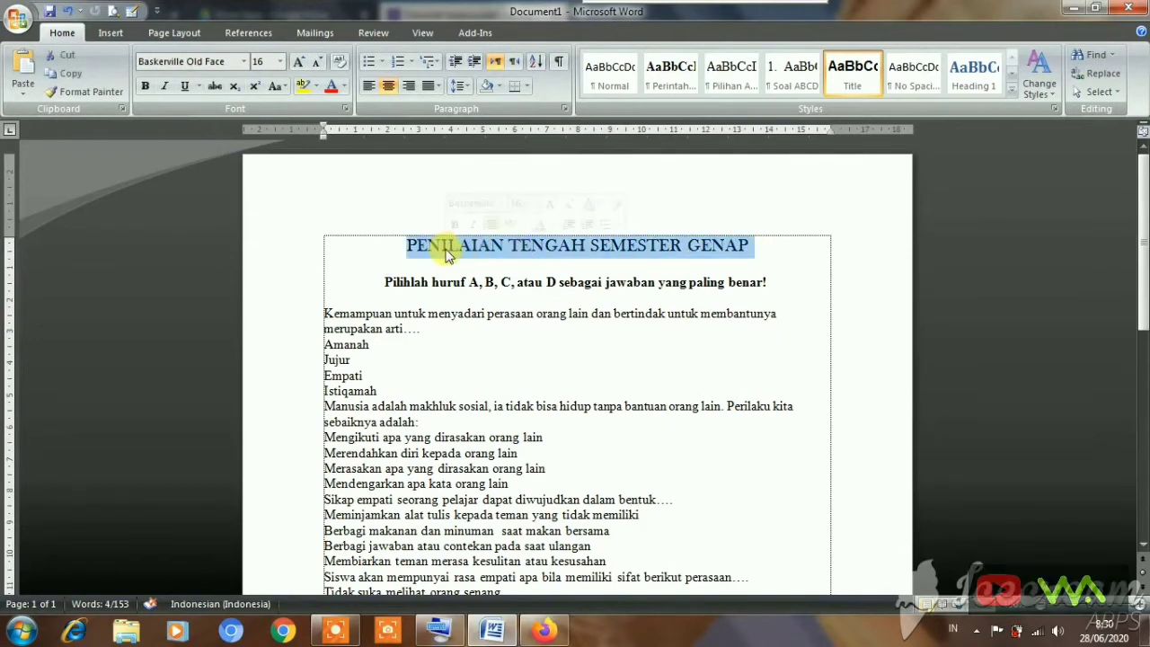
right_click(446, 254)
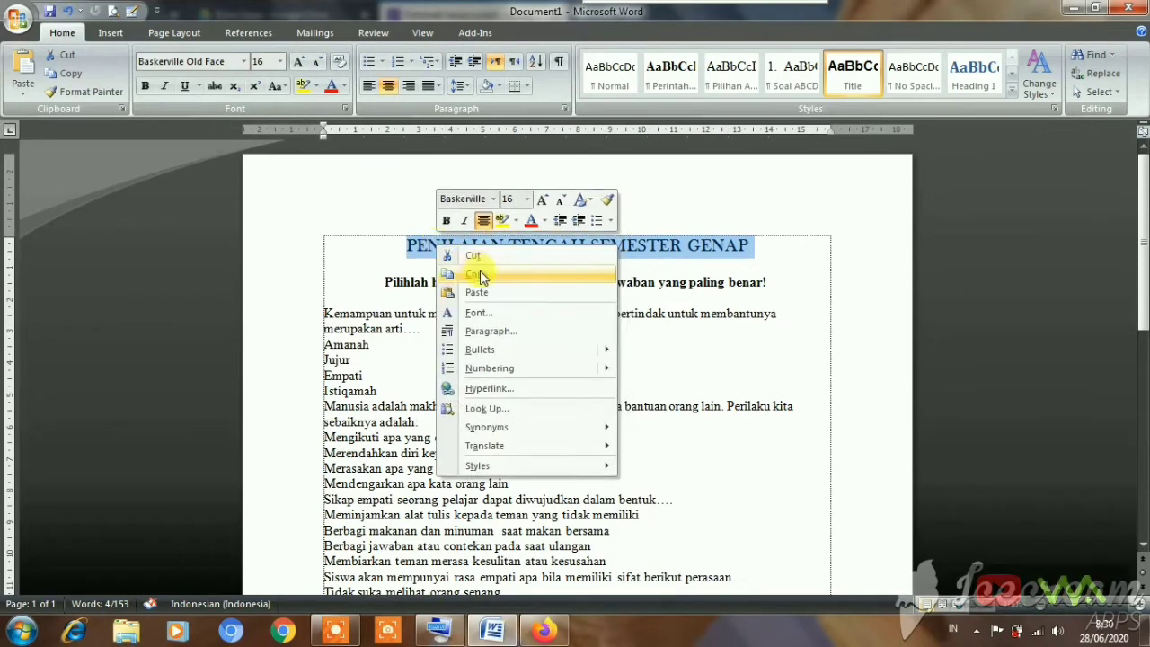
left_click(486, 278)
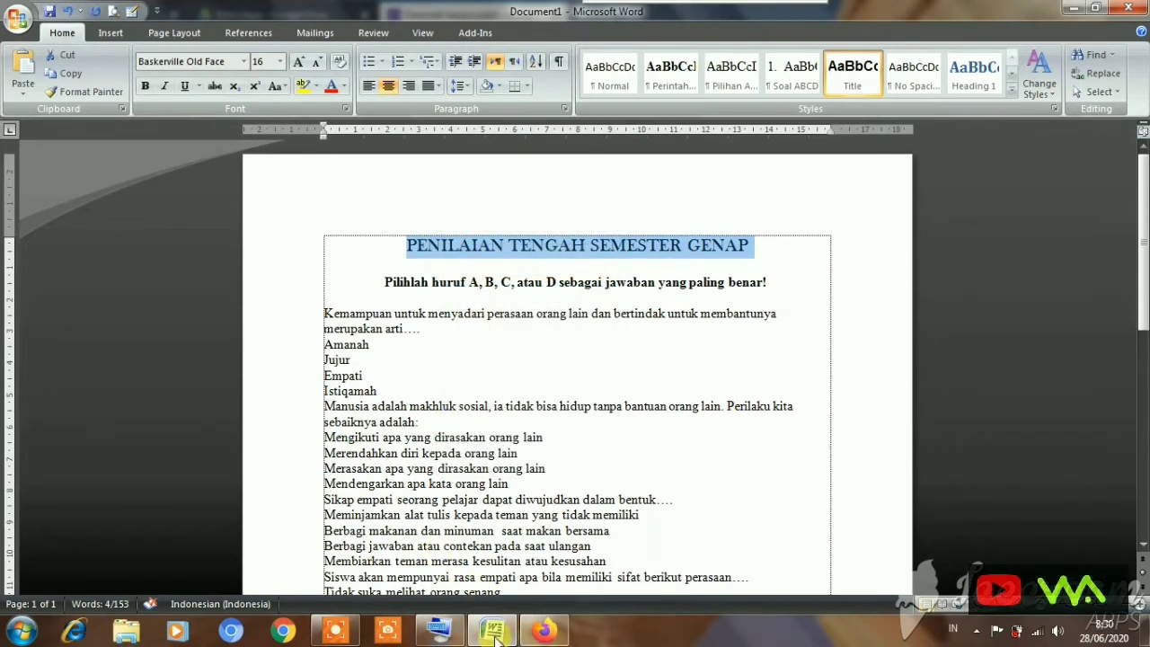
left_click(544, 631)
left_click(435, 200)
right_click(436, 203)
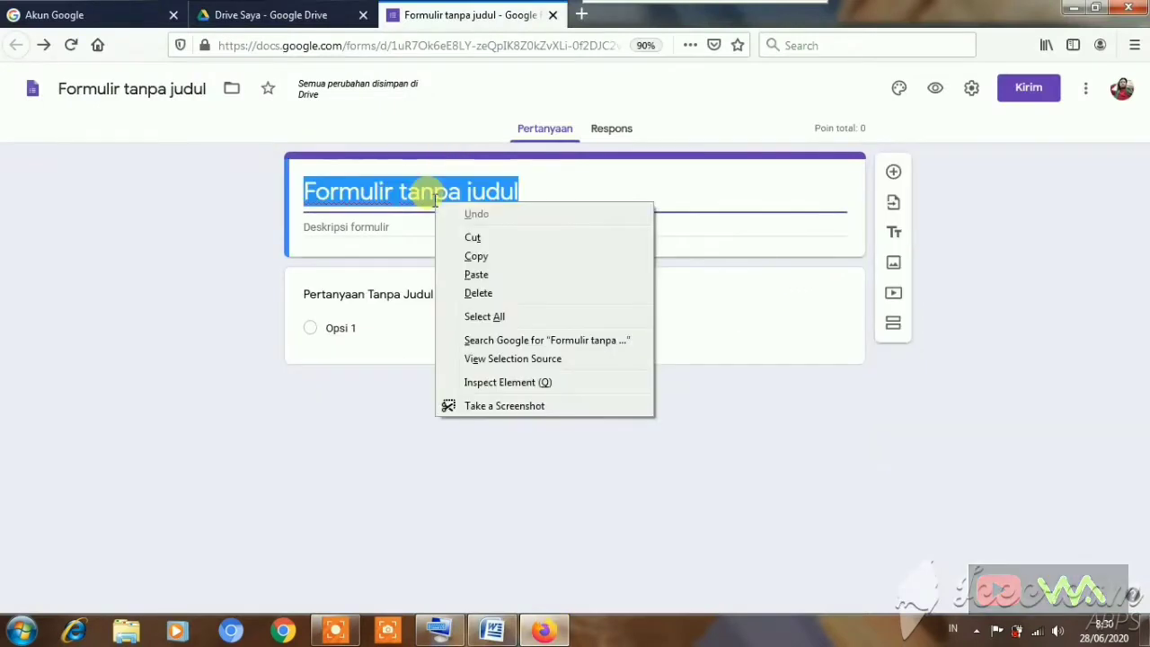
left_click(494, 275)
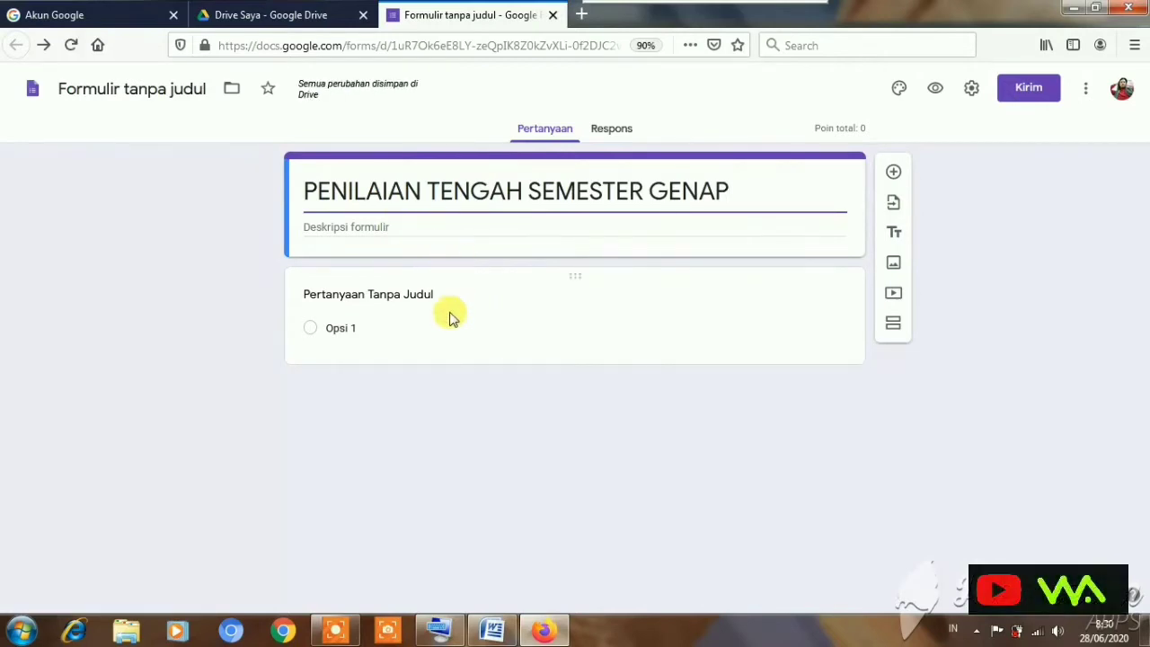
- Title the first question "NAMA" as a short-answer question and make it required
left_click(346, 297)
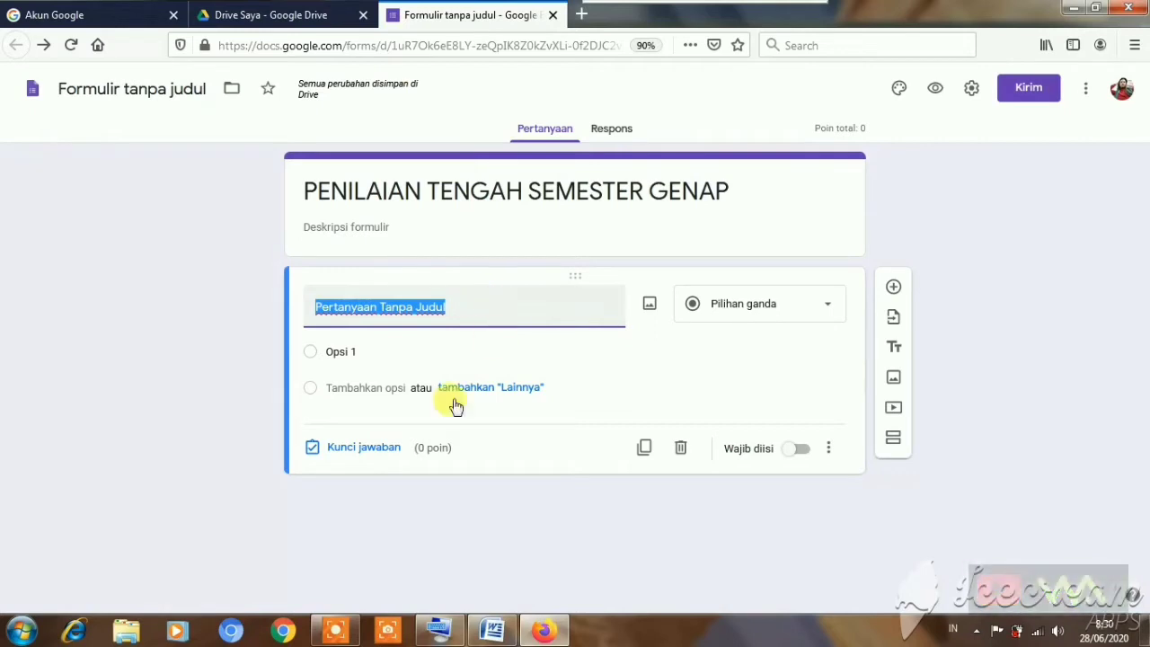
type("NA")
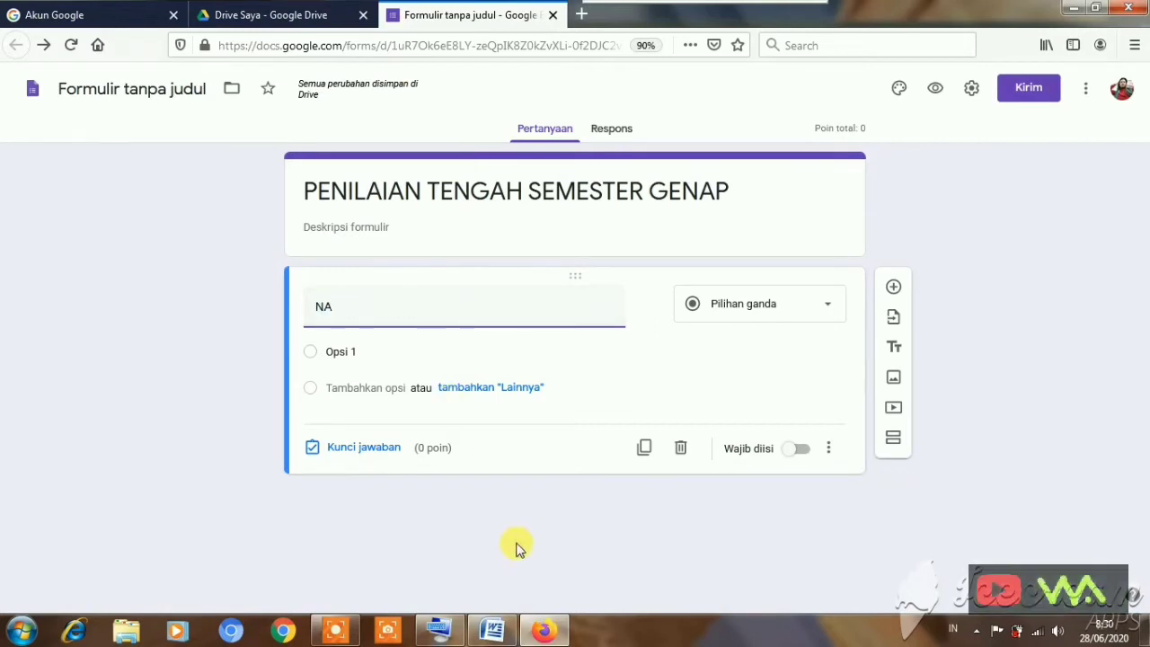
type("MA")
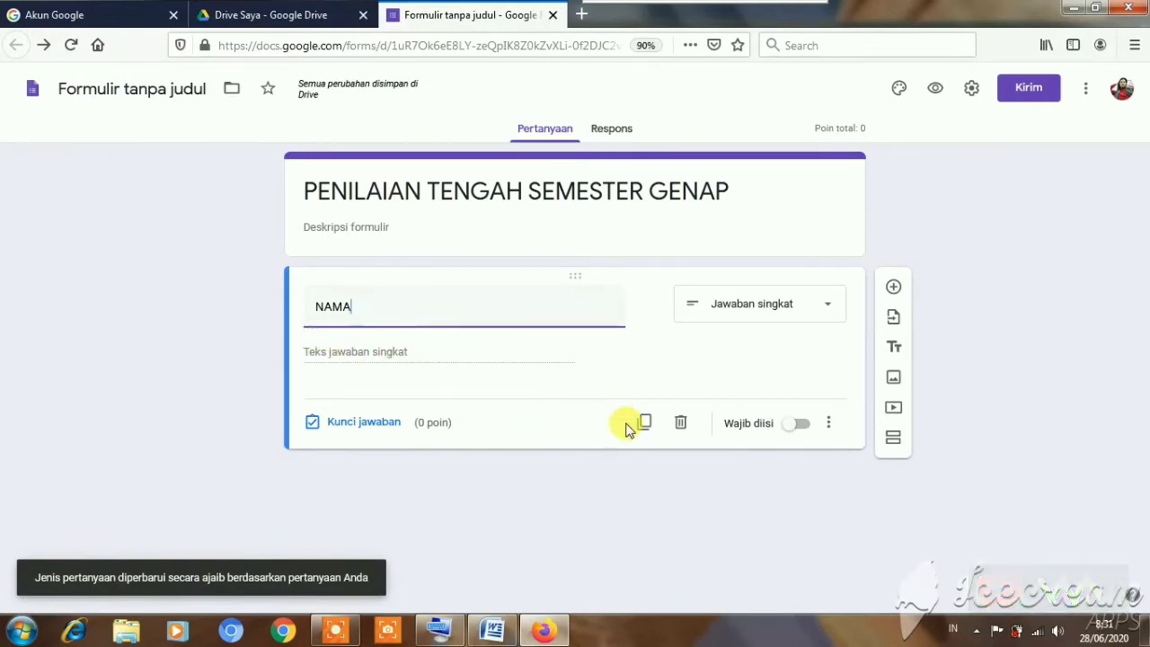
left_click(809, 426)
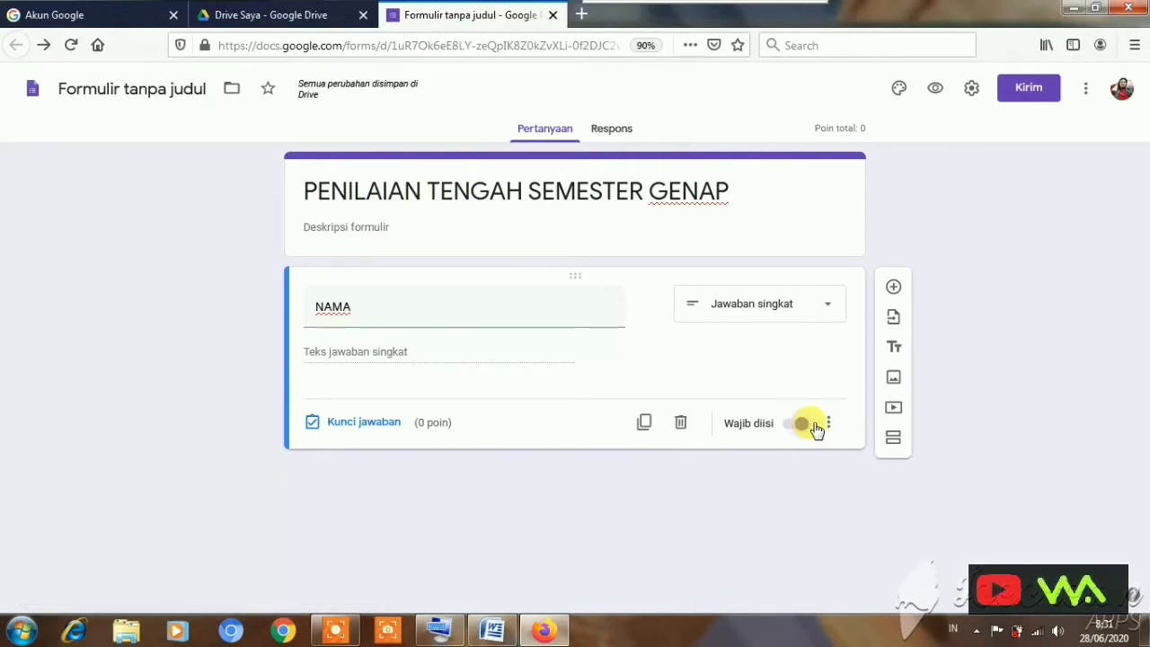
- Add a second question titled "KELAS" using the on-screen keyboard, keep it as short answer, and make it required
left_click(894, 288)
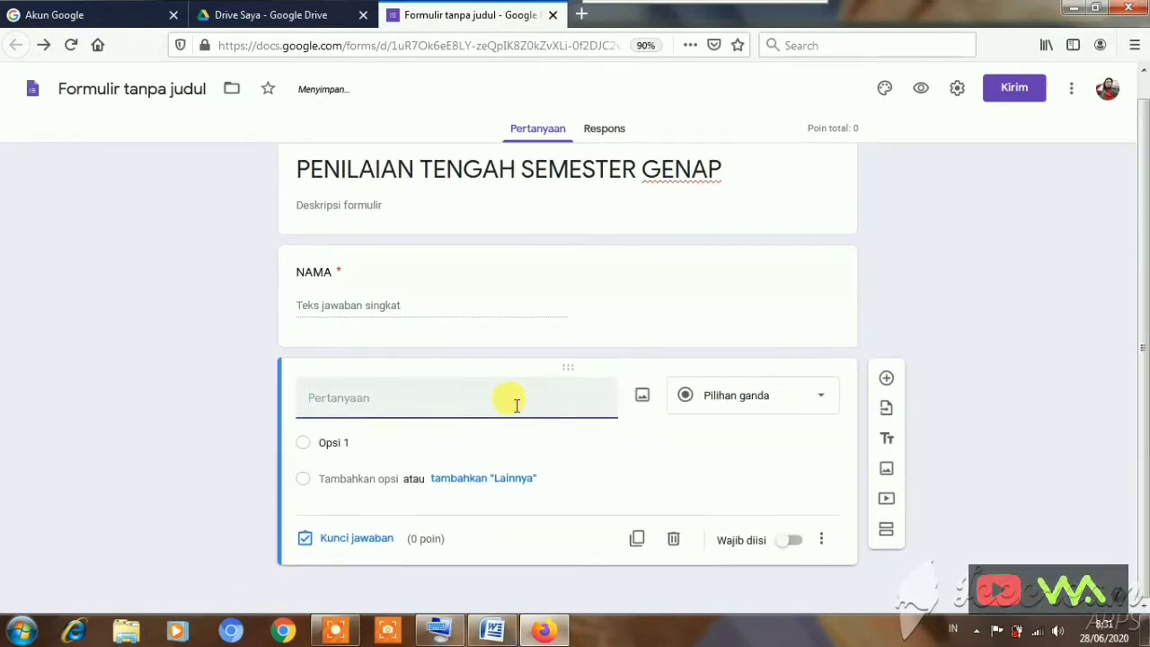
left_click(445, 627)
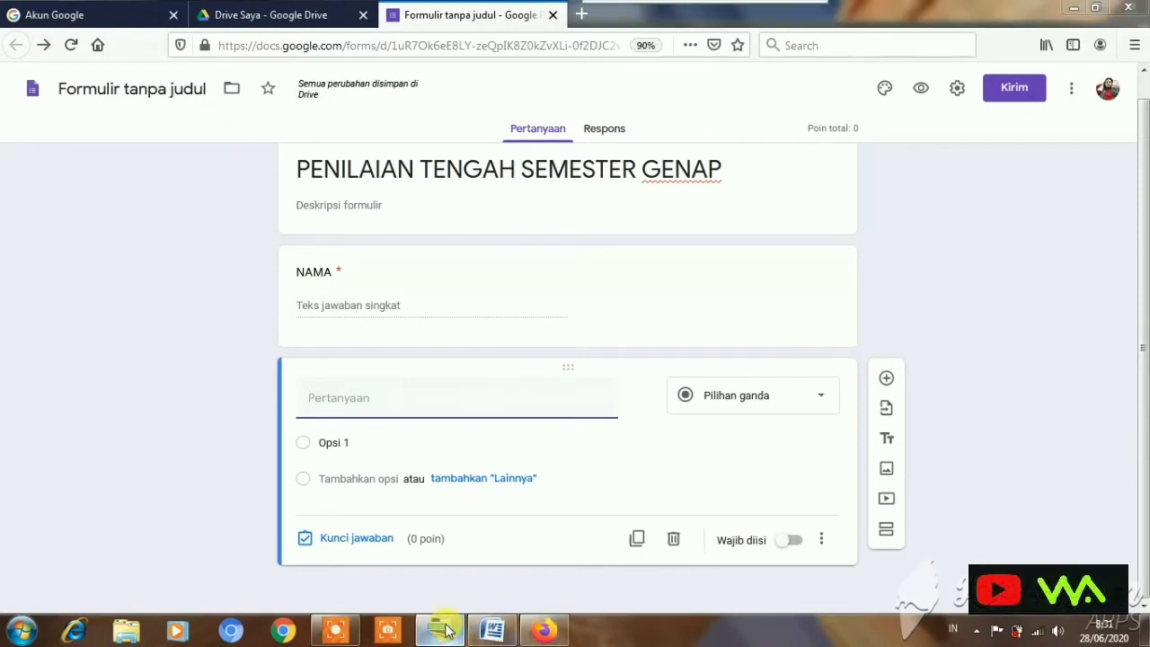
left_click(469, 402)
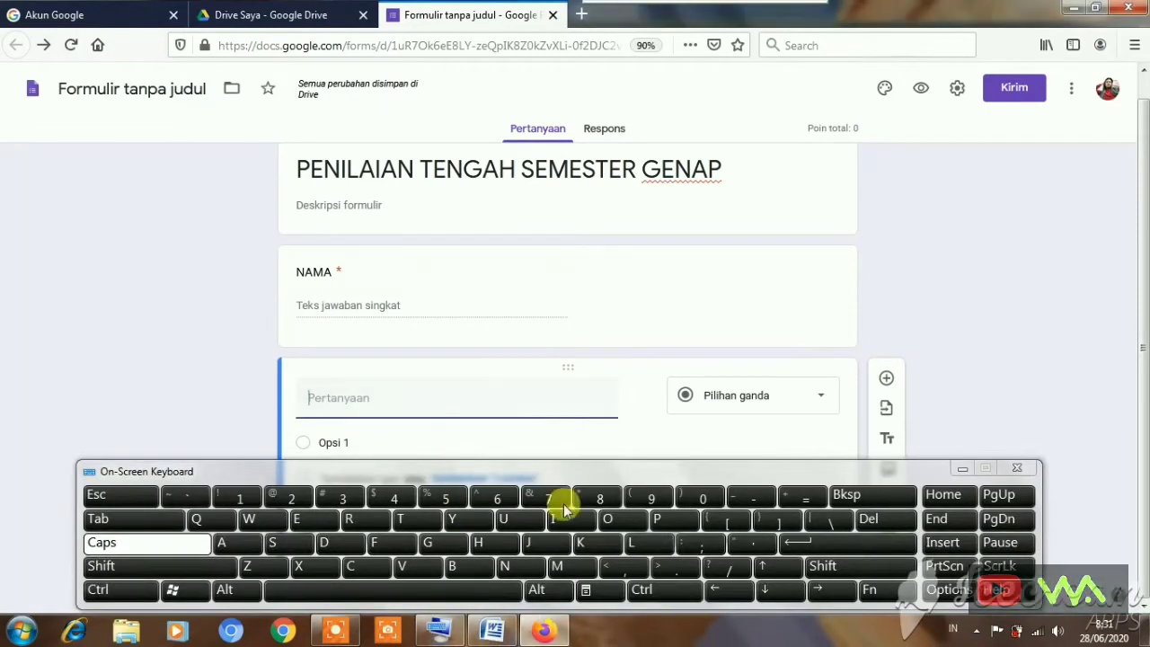
left_click(577, 541)
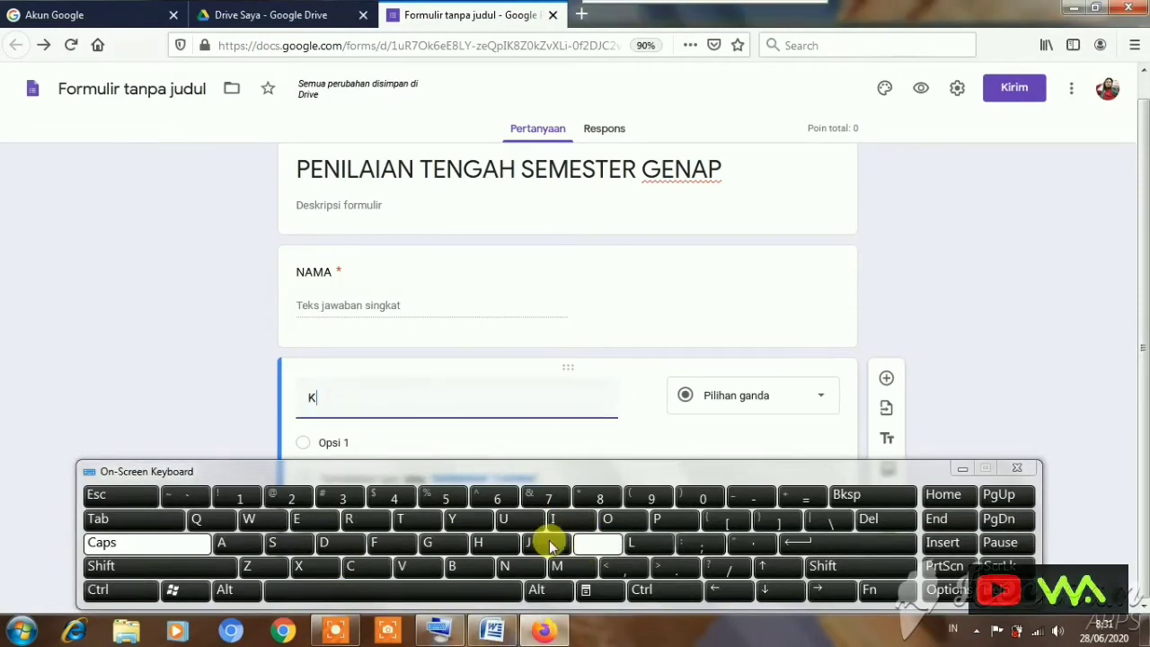
left_click(310, 519)
left_click(635, 541)
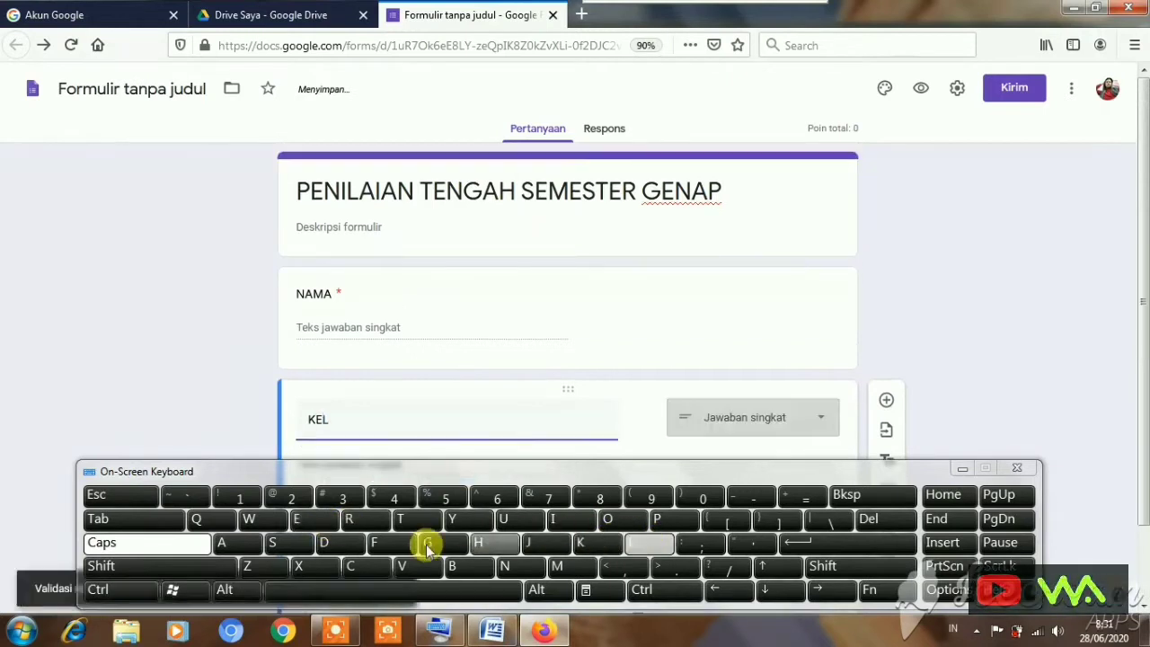
left_click(252, 543)
left_click(279, 543)
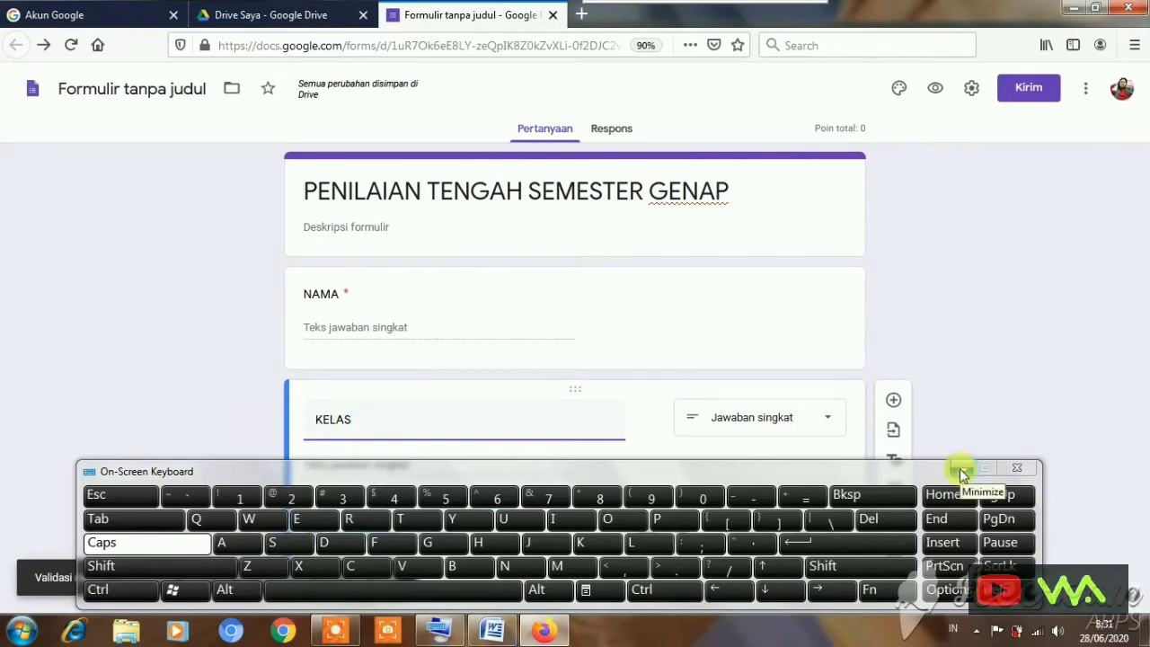
left_click(960, 468)
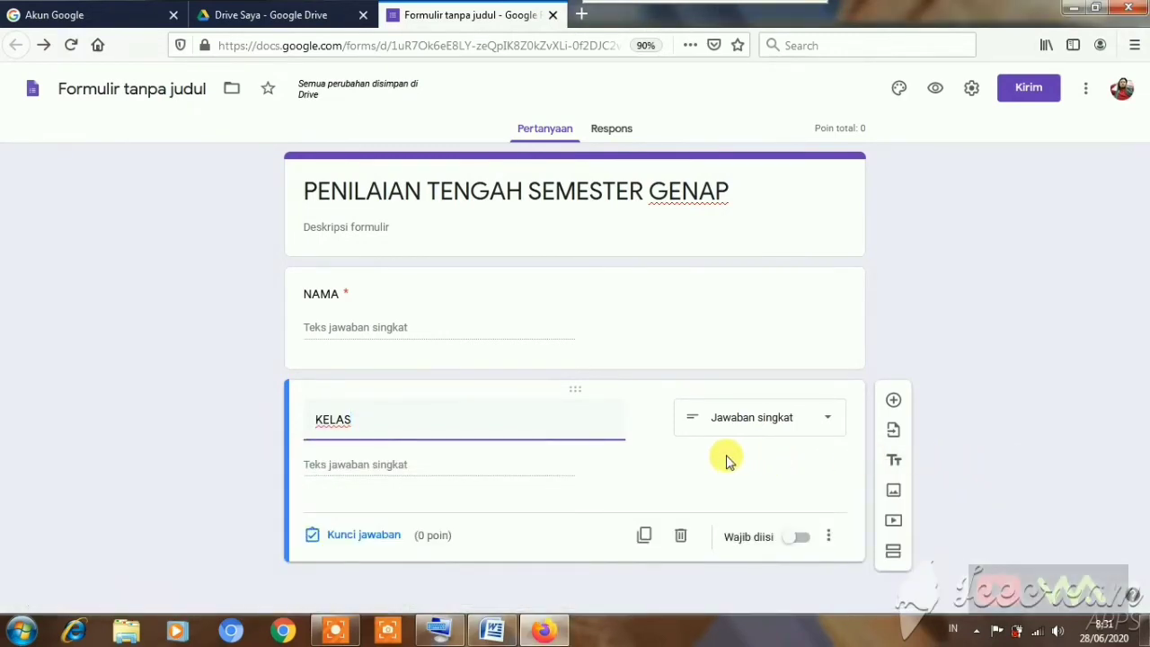
left_click(805, 538)
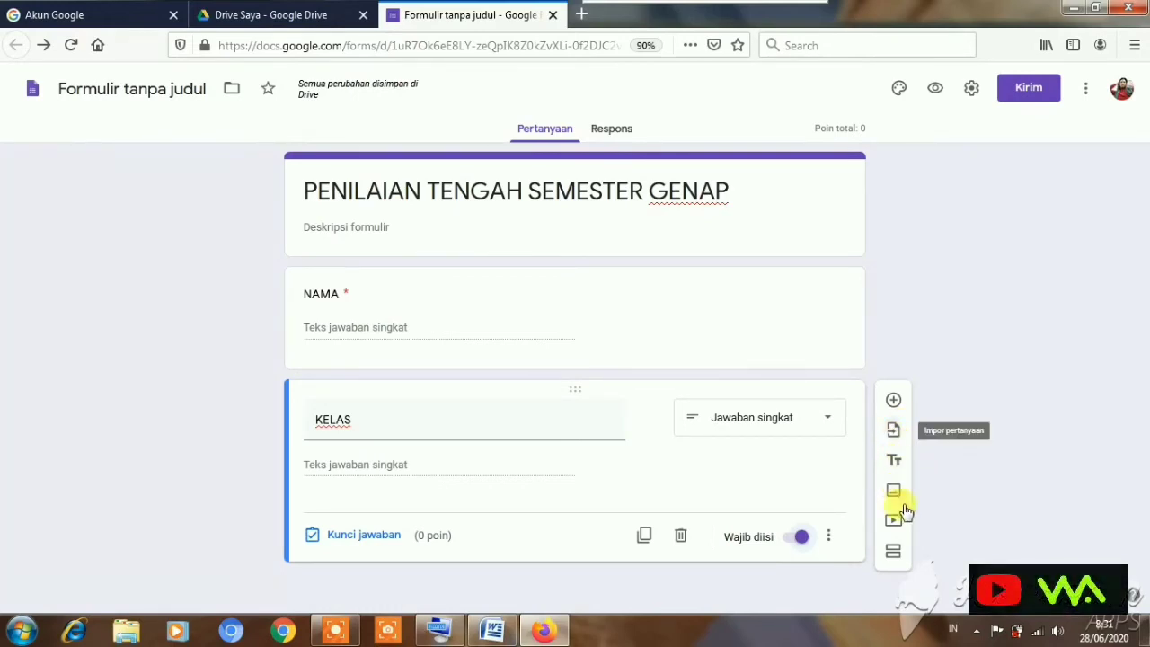
- Add a new section and title it with the instruction "Pilihlah huruf A, B, C, atau D sebagai jawaban yang paling benar!" copied from the Word document
left_click(893, 553)
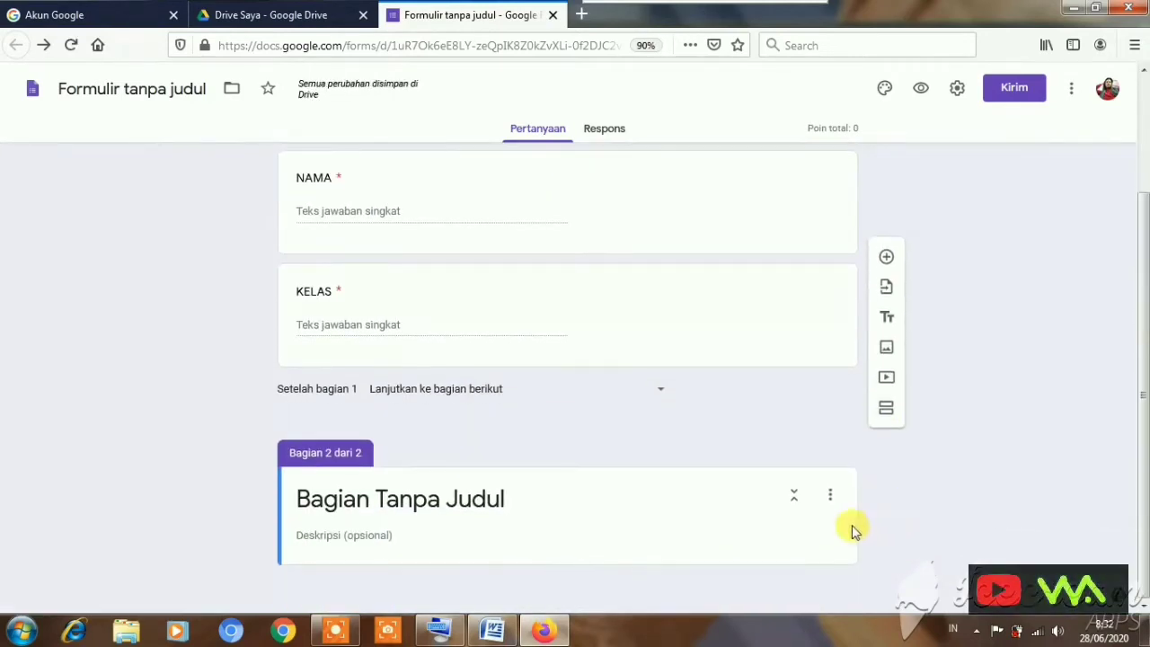
left_click(509, 633)
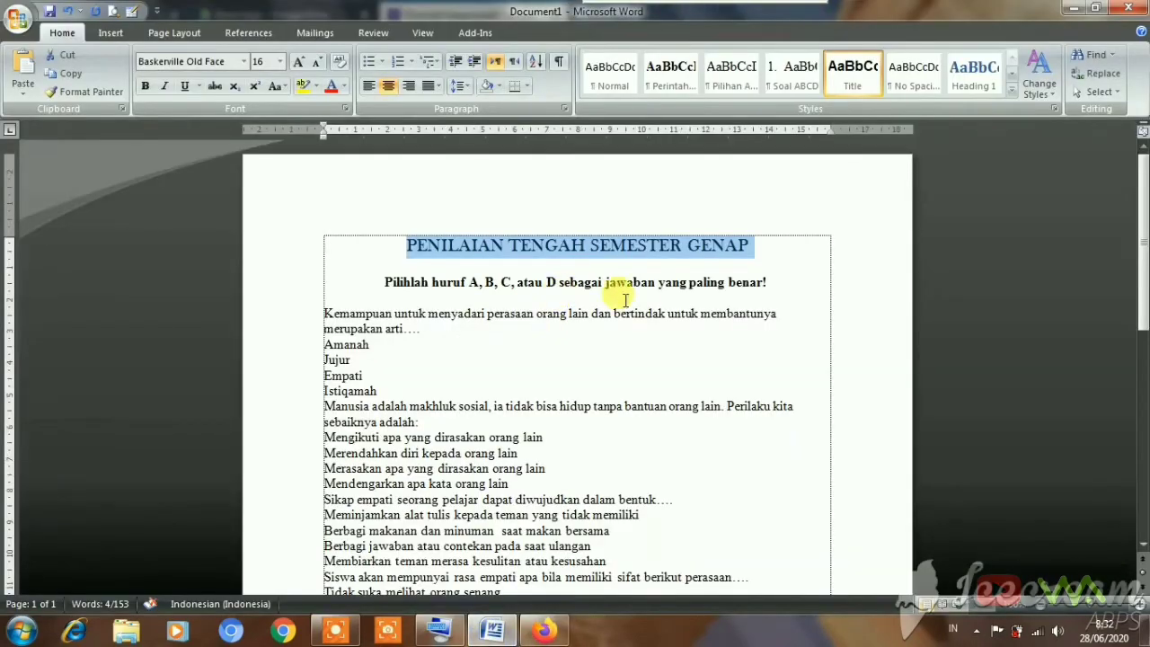
left_click_drag(771, 283, 389, 281)
key("ctrl+c")
right_click(439, 286)
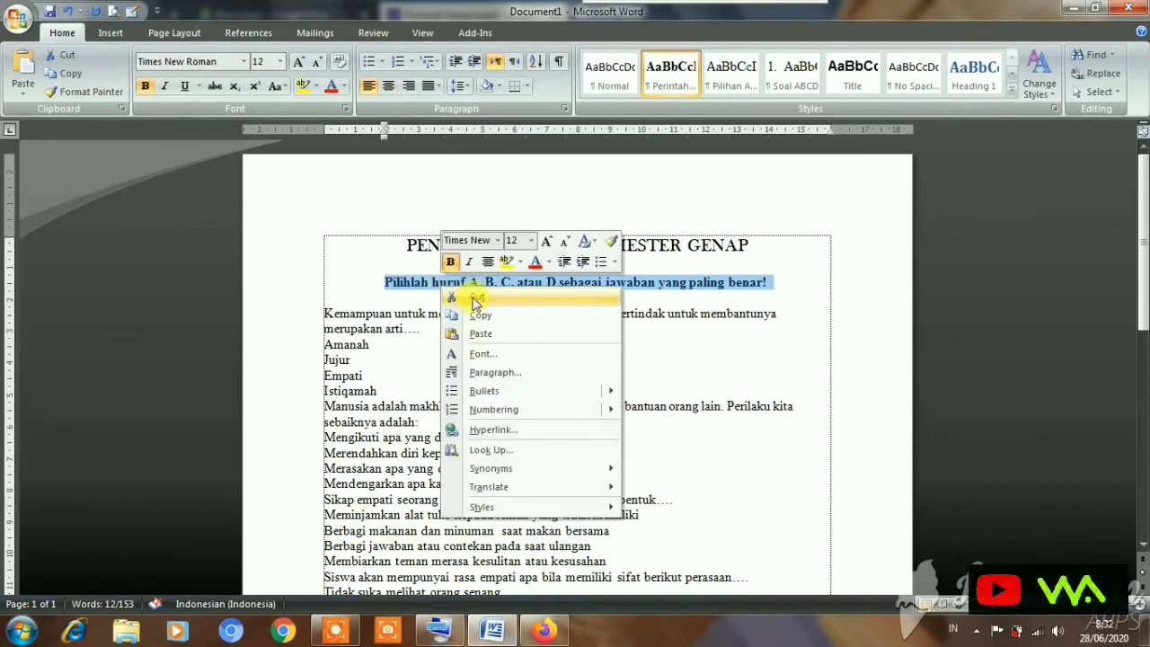
left_click(481, 316)
left_click(539, 632)
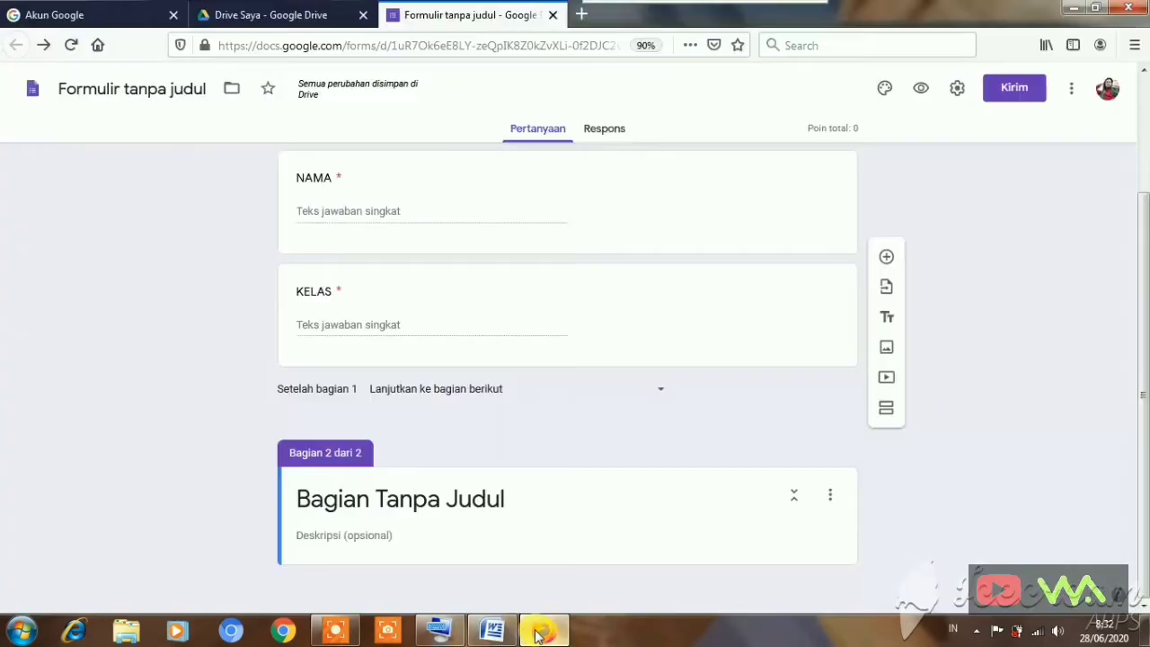
triple_click(429, 501)
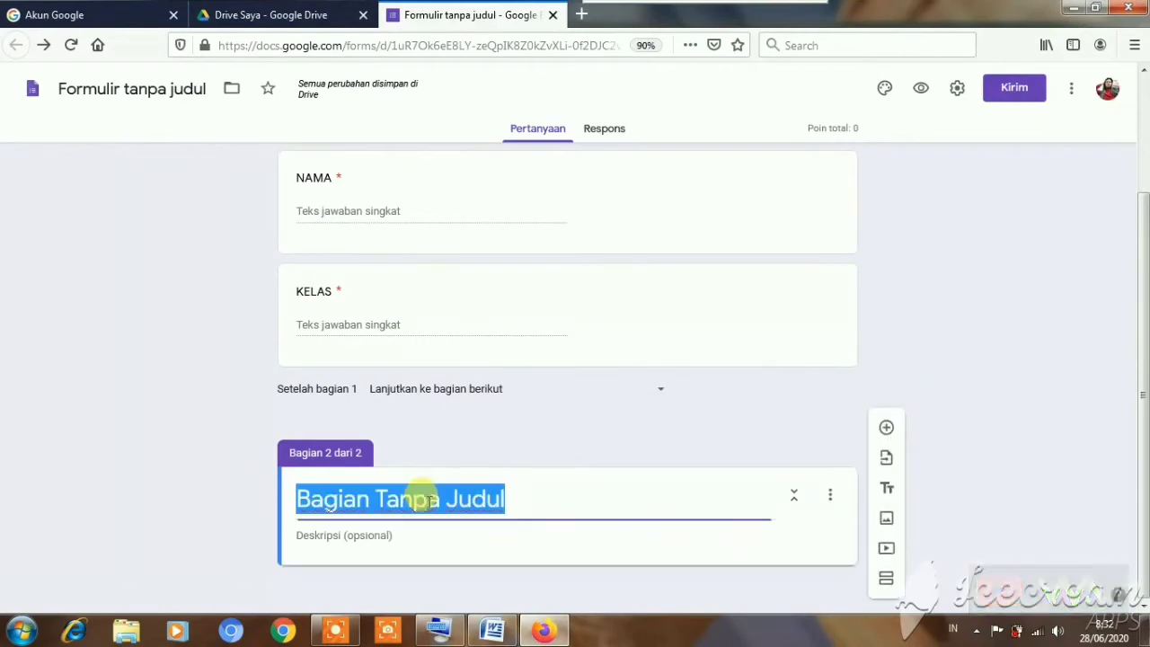
right_click(431, 501)
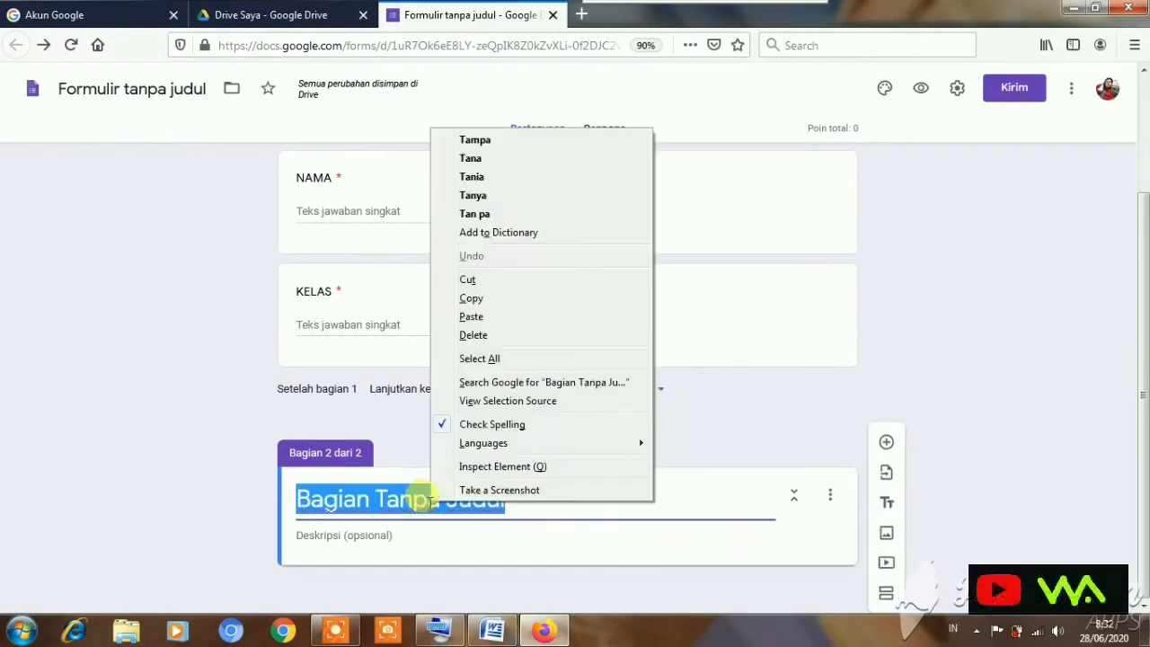
left_click(495, 321)
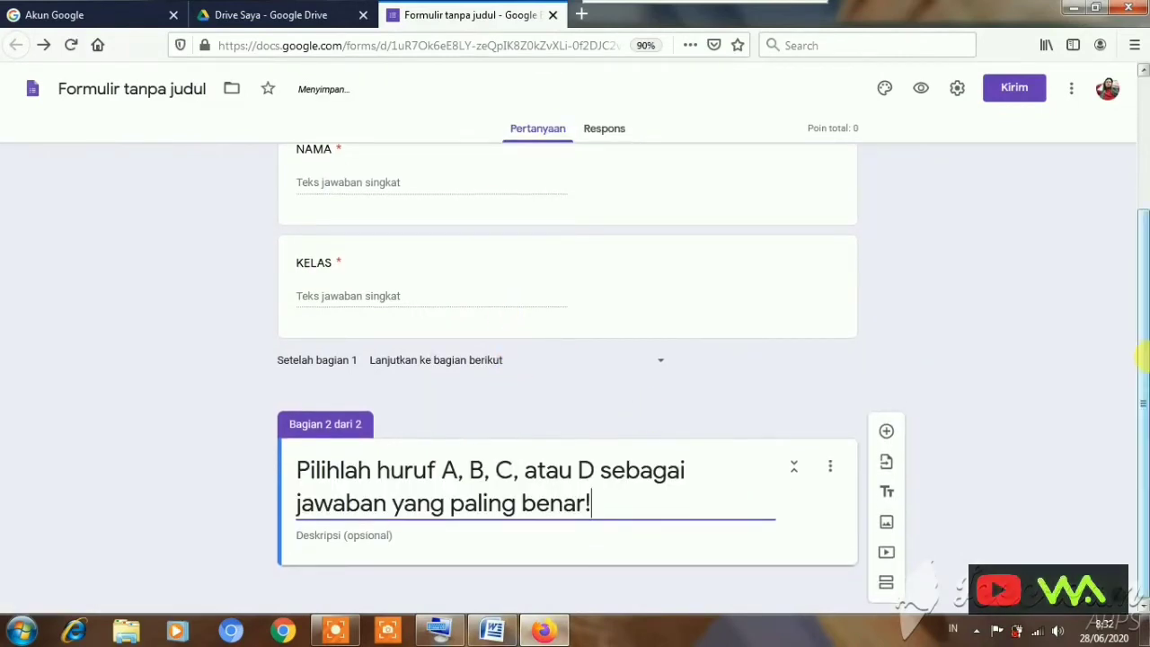
- Add a multiple-choice question to the section and paste the first question, beginning "Kemampuan untuk menyadari perasaan orang lain", from the Word document as its text
left_click(888, 433)
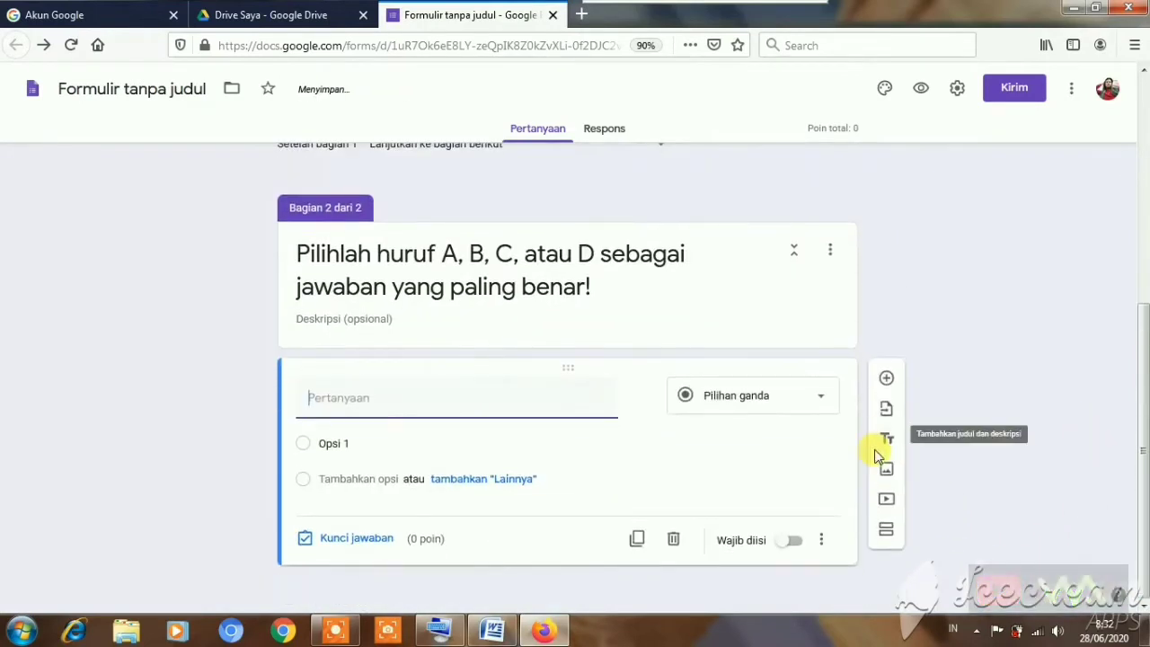
left_click(492, 631)
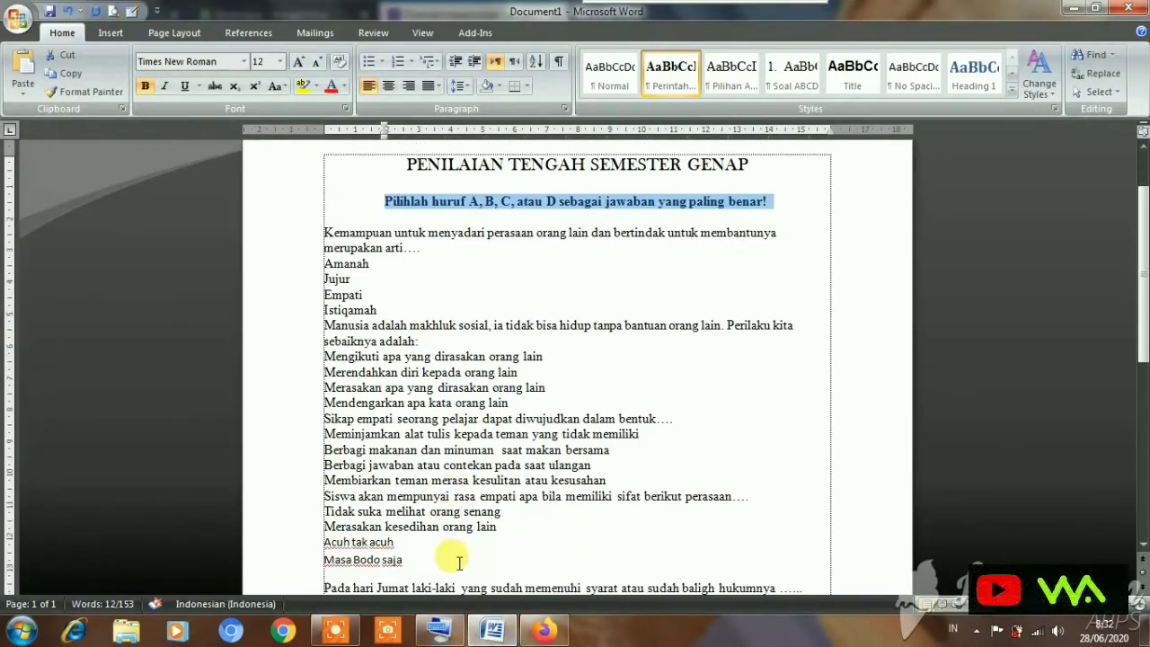
left_click_drag(326, 231, 364, 243)
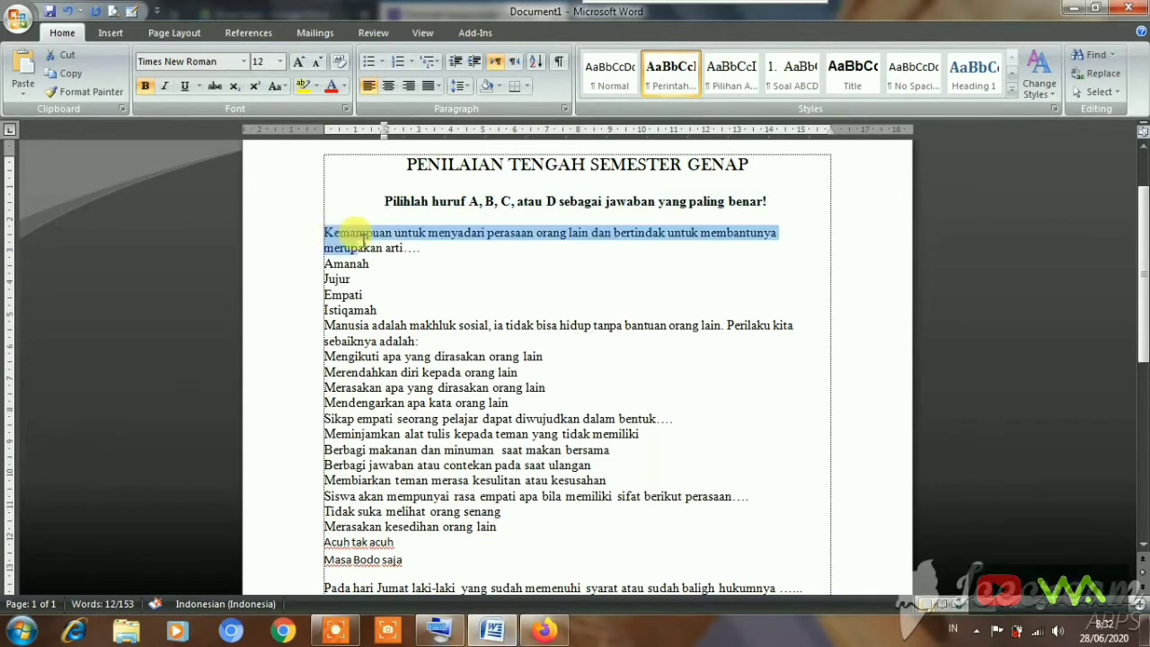
right_click(393, 240)
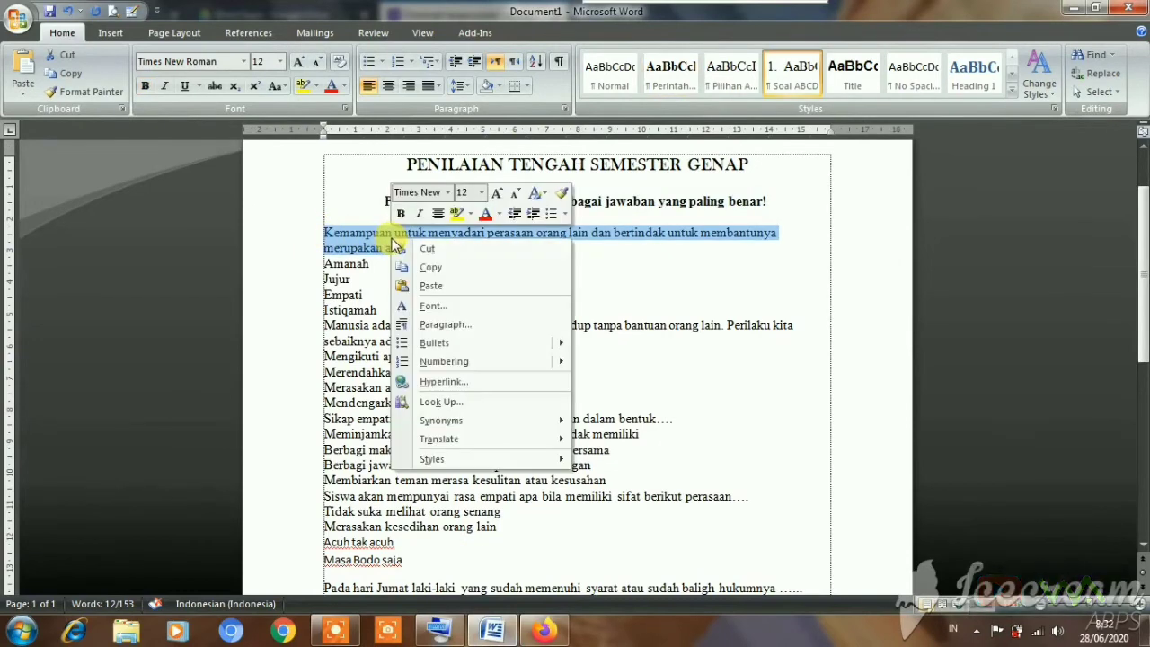
left_click(434, 266)
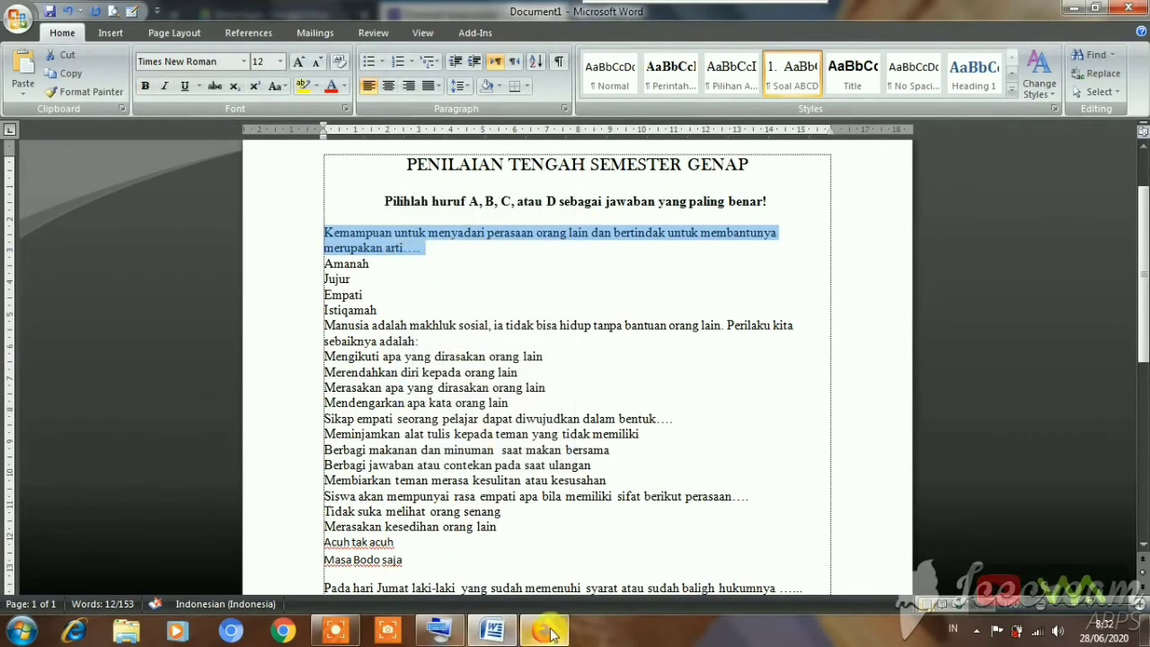
left_click(543, 631)
right_click(420, 396)
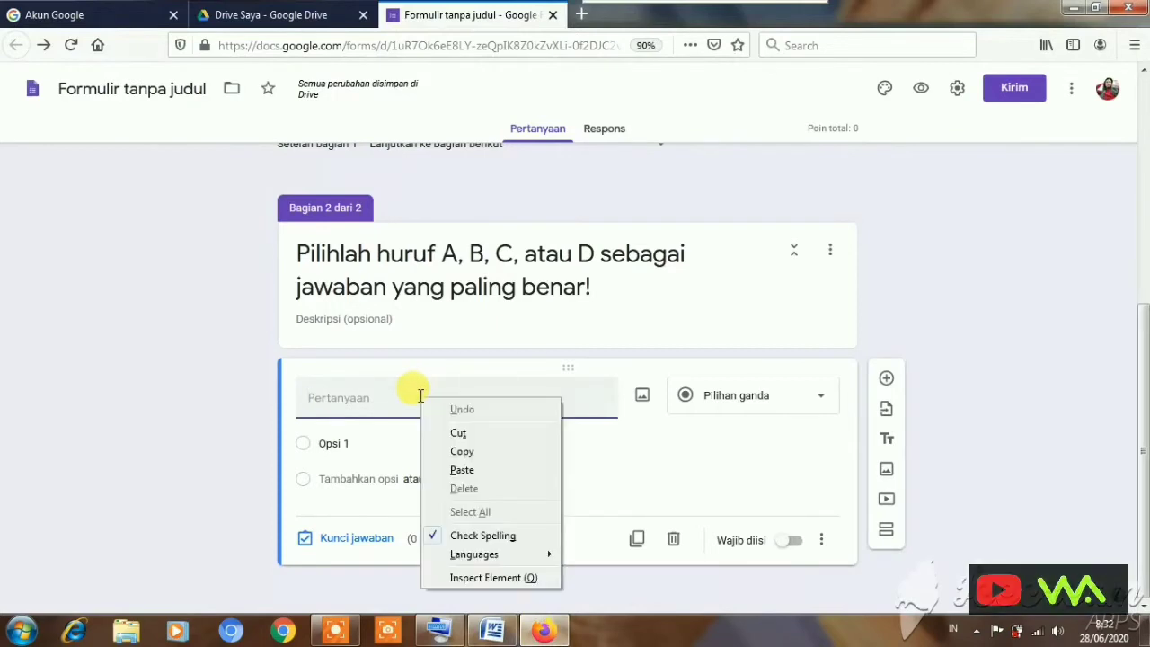
left_click(462, 470)
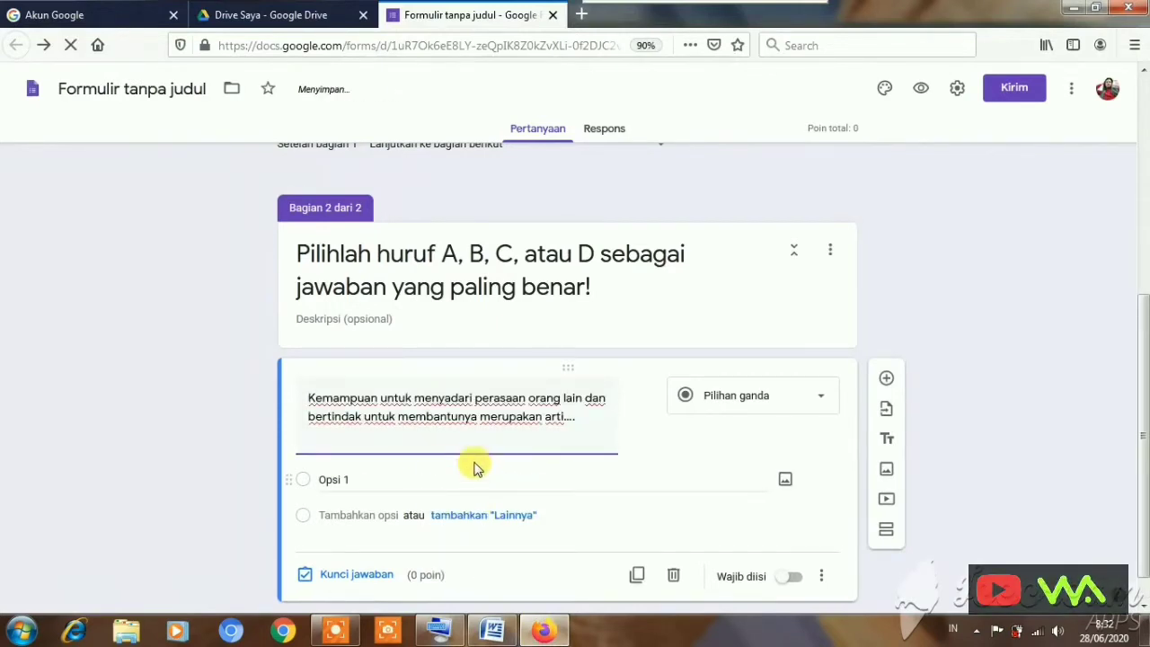
- Copy the four choices Amanah, Jujur, Empati and Istiqamah from the Word document and paste them as the first multiple-choice question's options
left_click(486, 632)
left_click_drag(322, 263, 398, 300)
right_click(323, 286)
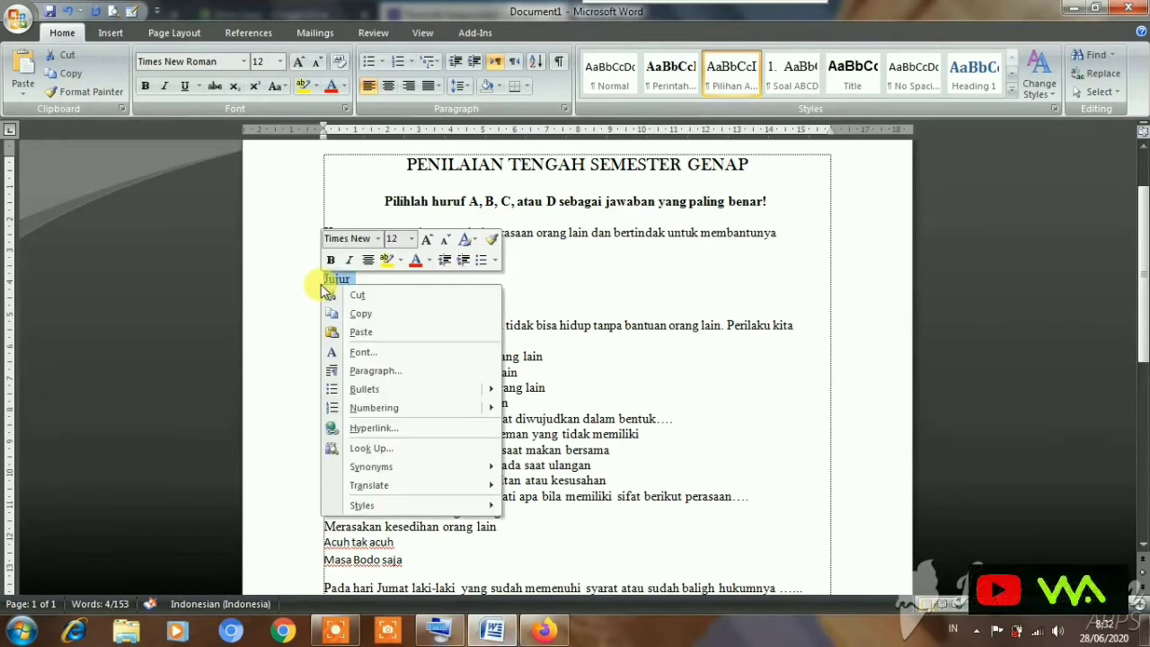
left_click(371, 313)
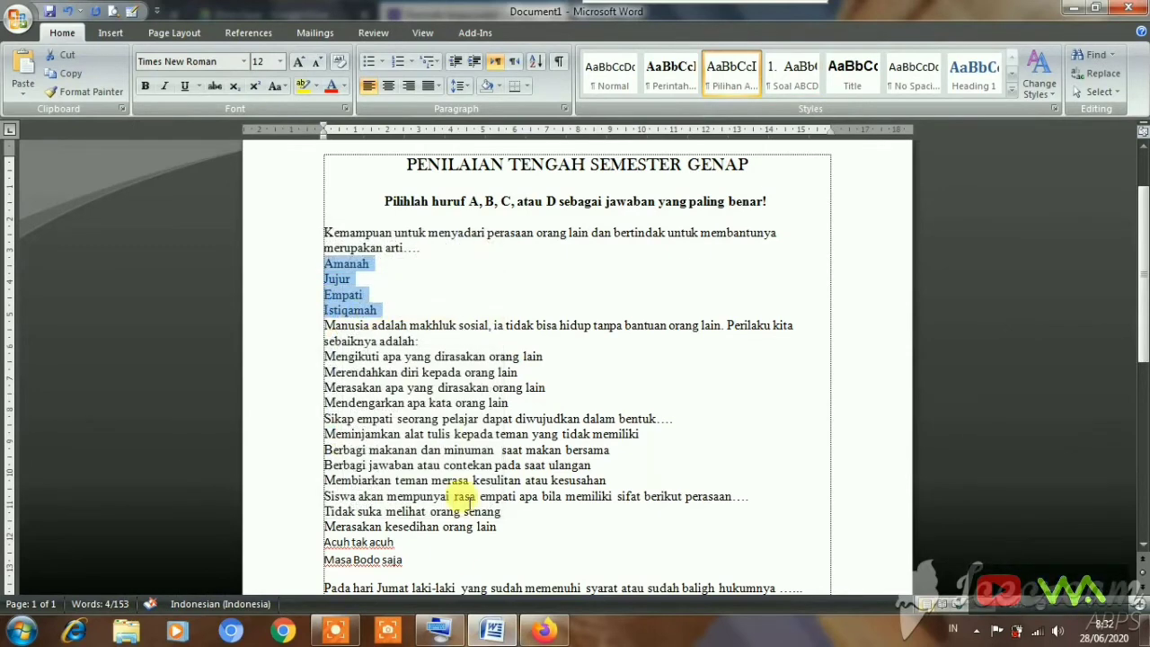
left_click(532, 631)
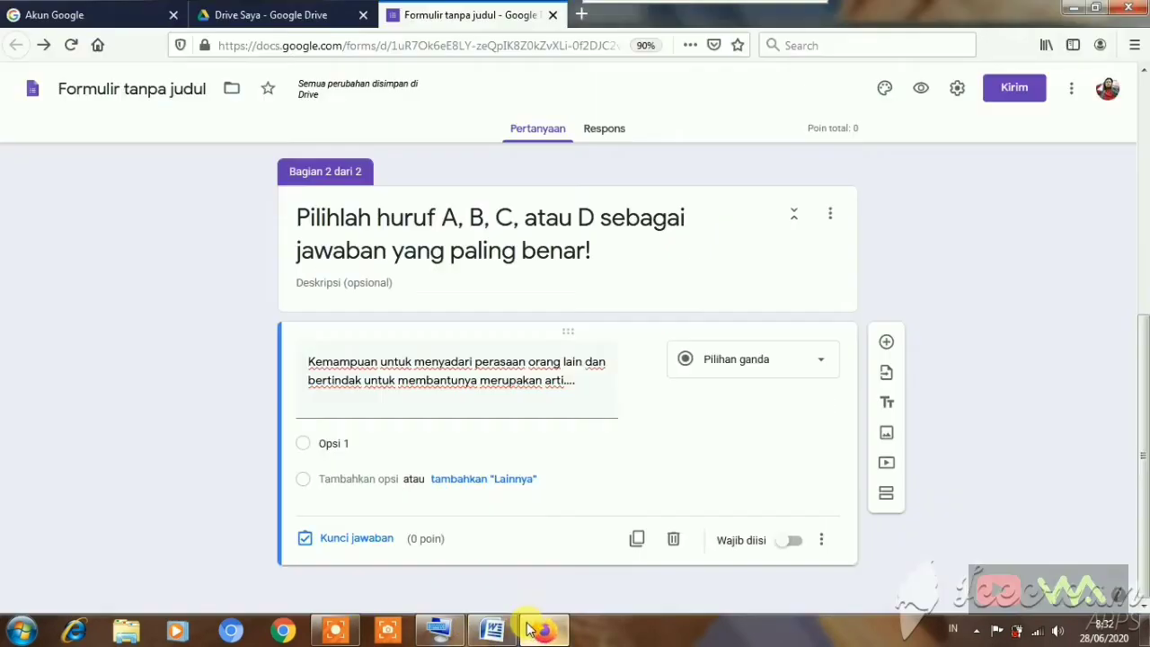
left_click(355, 437)
right_click(355, 437)
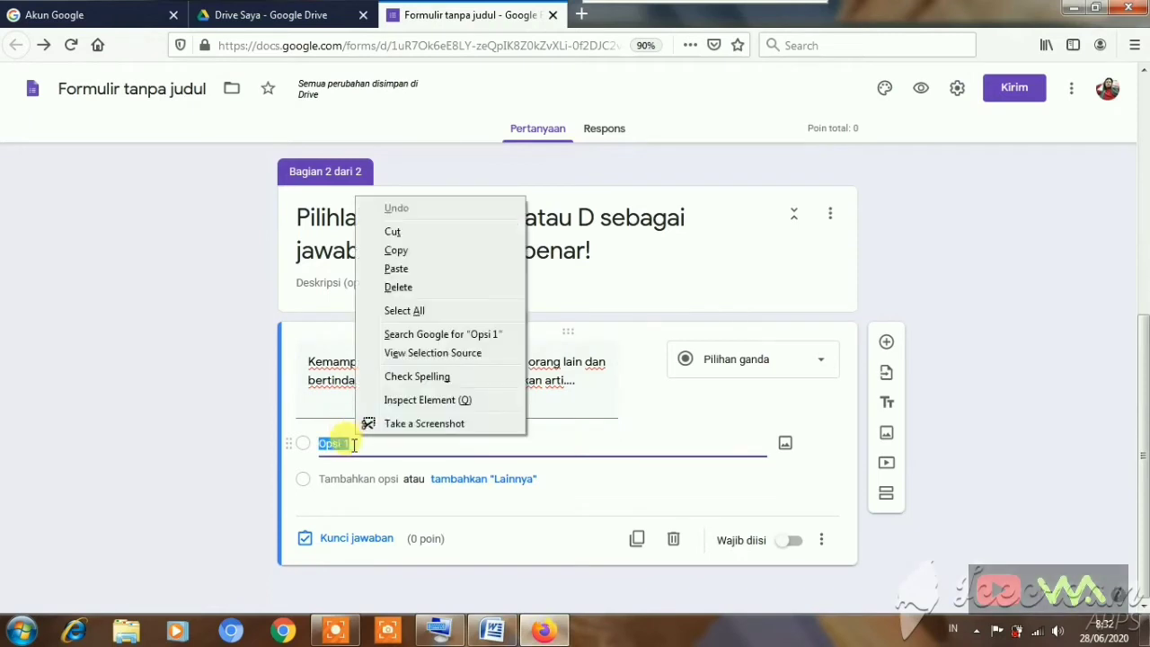
left_click(409, 275)
scroll(433, 373, "down", 2)
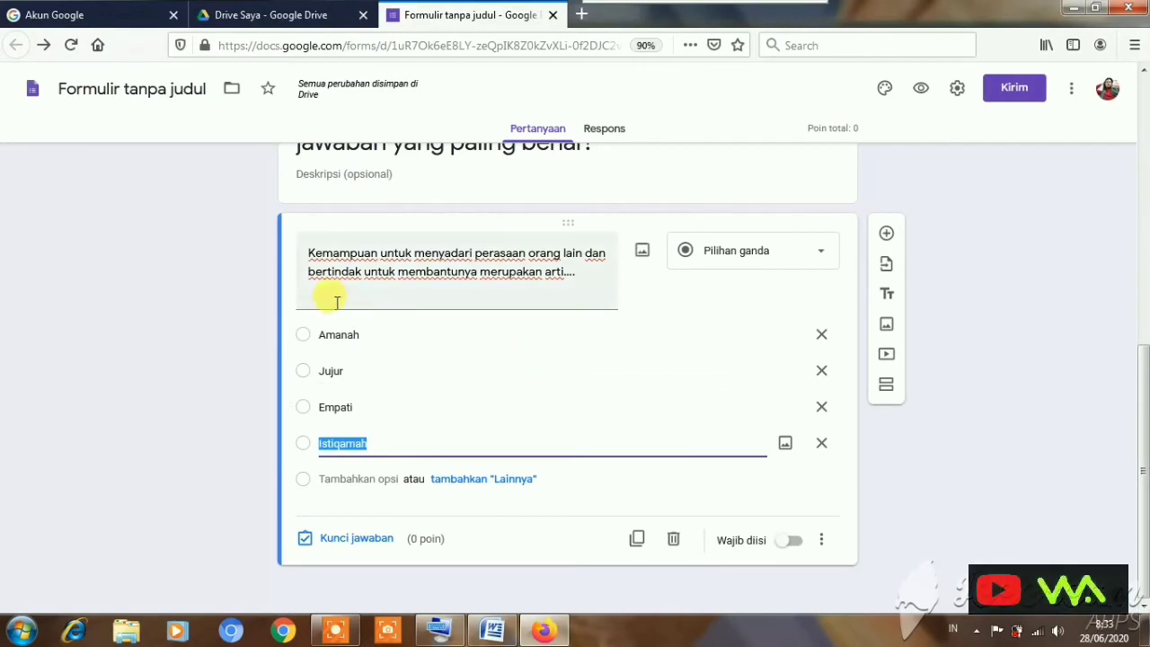
left_click(681, 285)
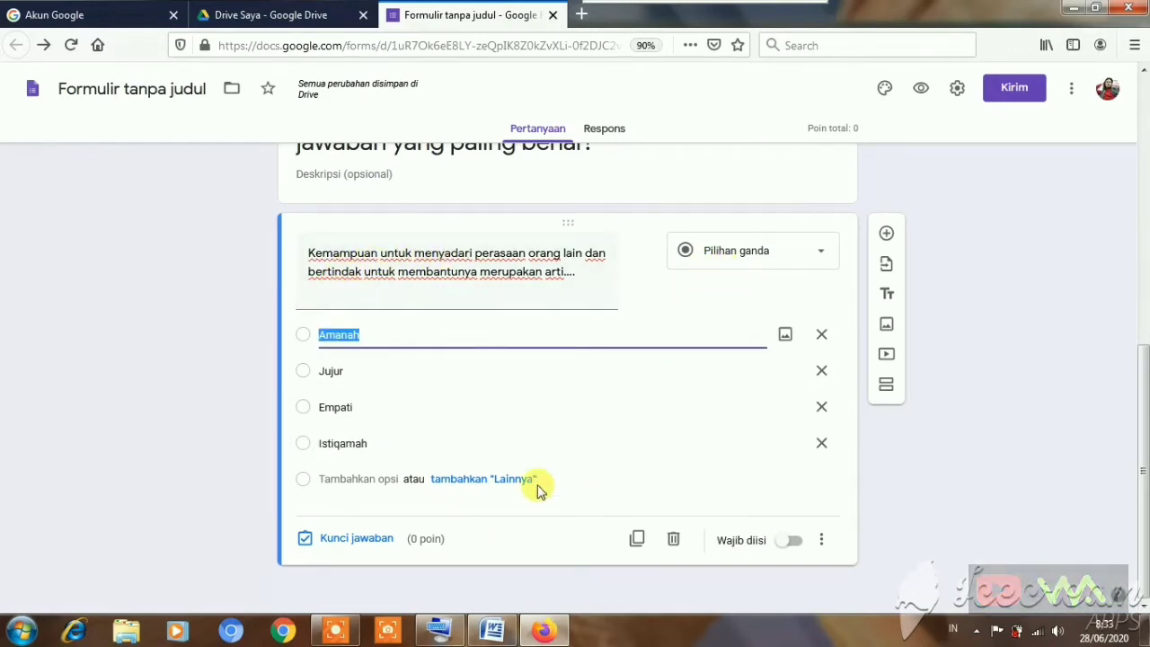
- Set the answer key of the "Kemampuan untuk menyadari" question to 20 points with Amanah as the correct answer
left_click(343, 543)
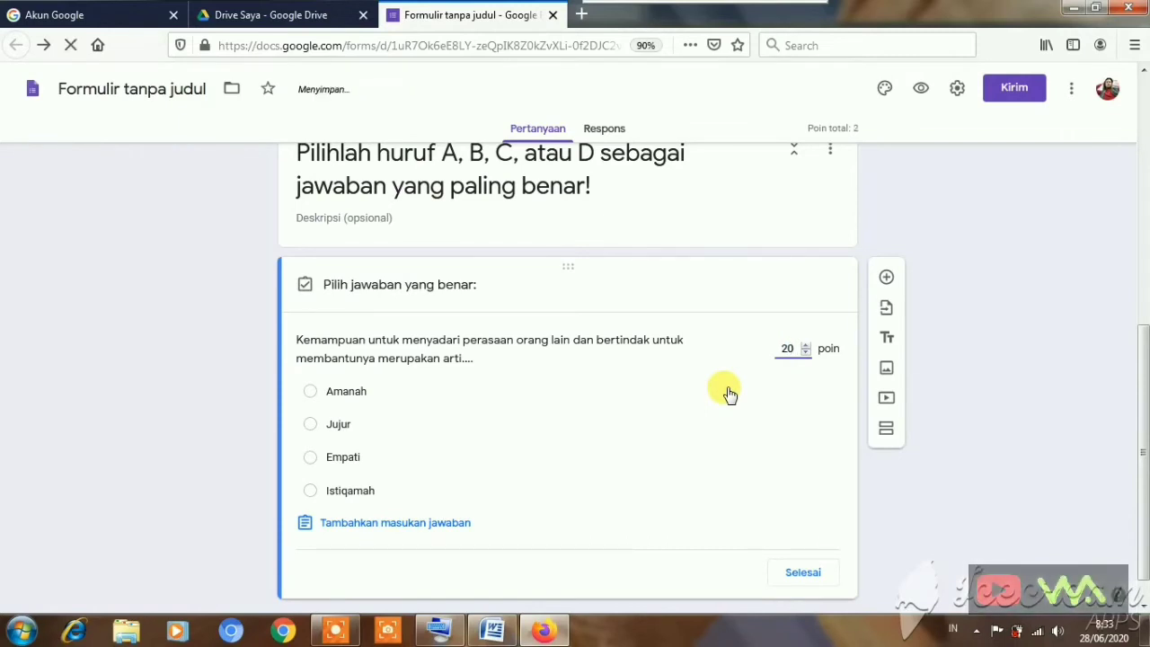
scroll(710, 431, "down", 1)
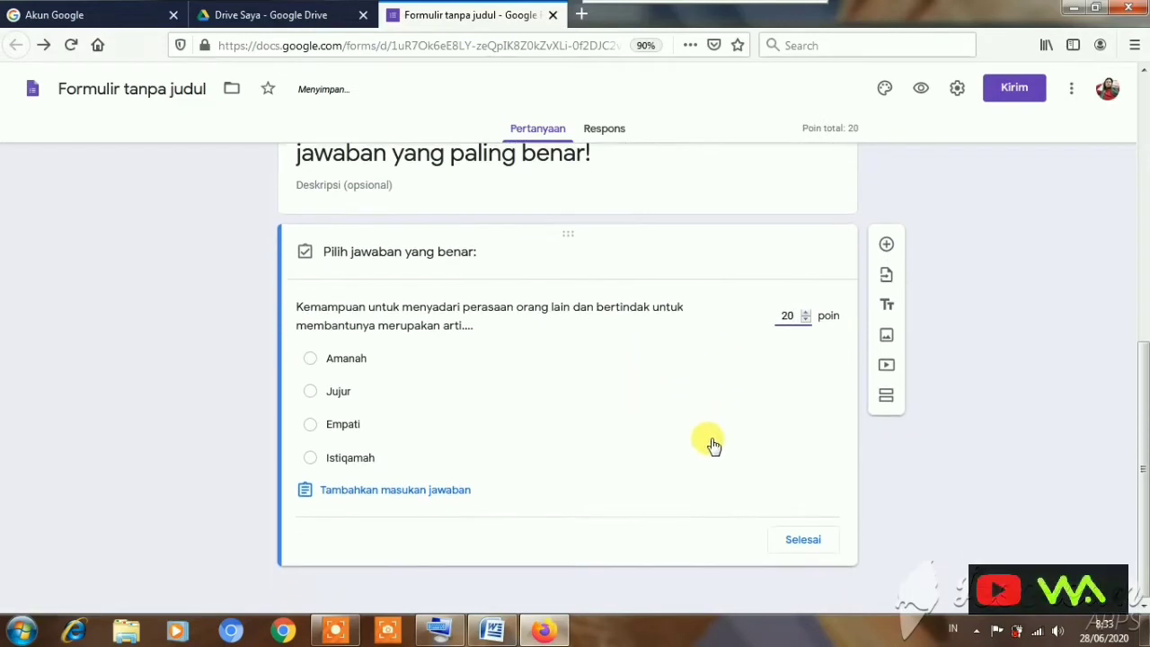
left_click(353, 362)
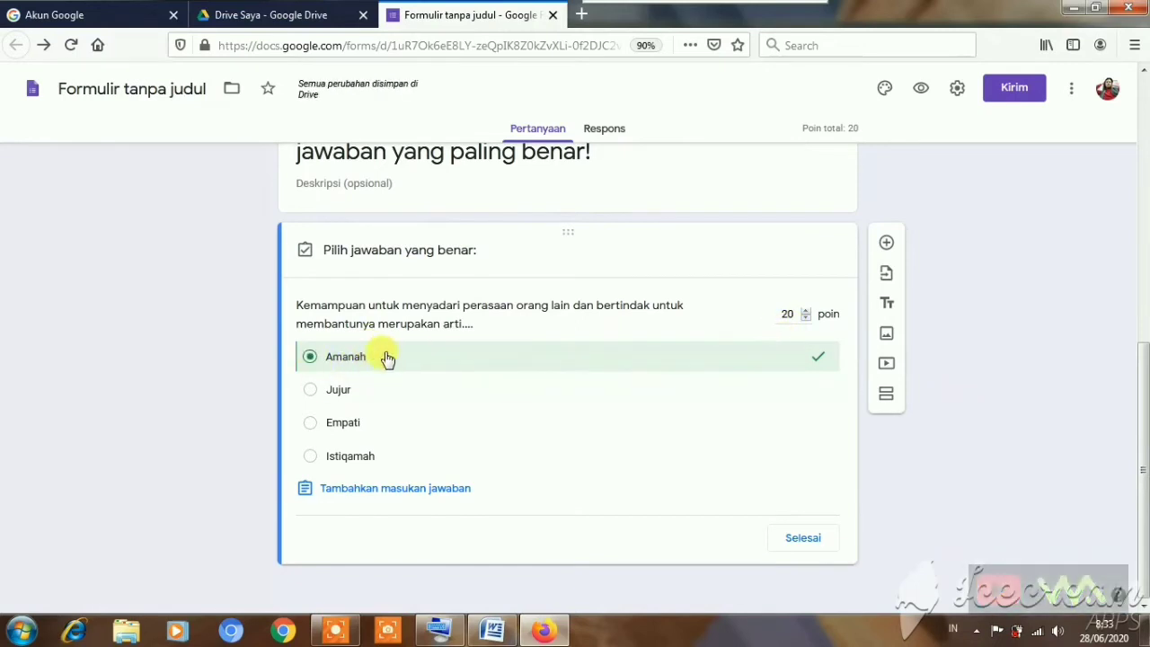
left_click(801, 543)
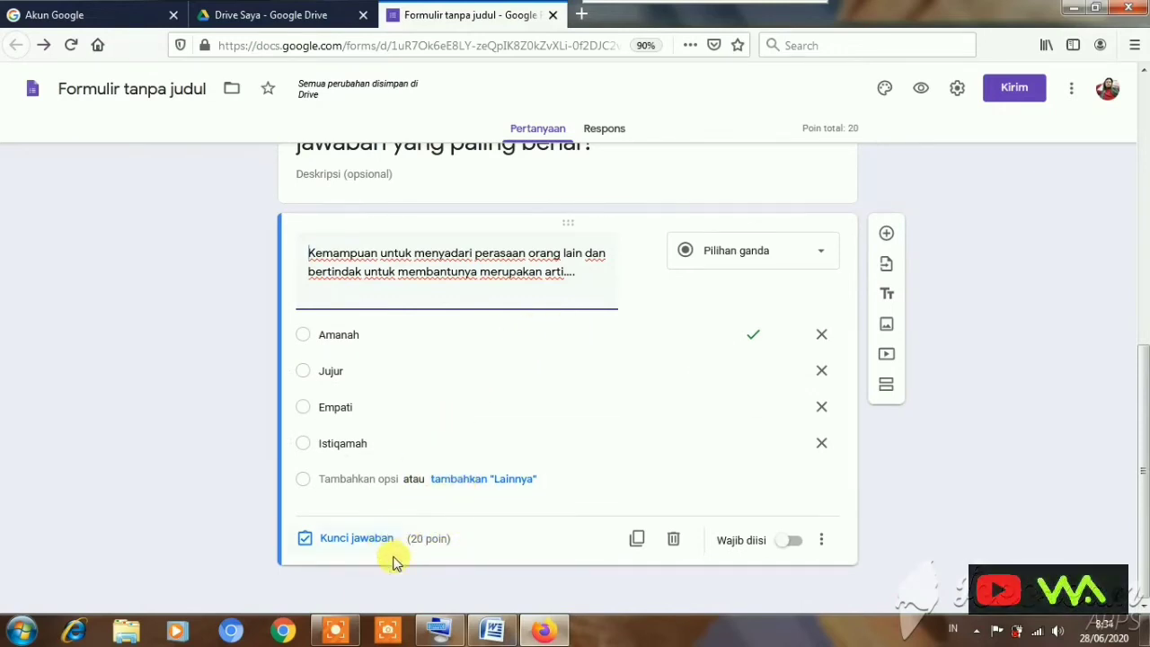
- Add another multiple-choice question and paste the second question, beginning "Manusia adalah makhluk sosial", from the Word document as its text
left_click(887, 235)
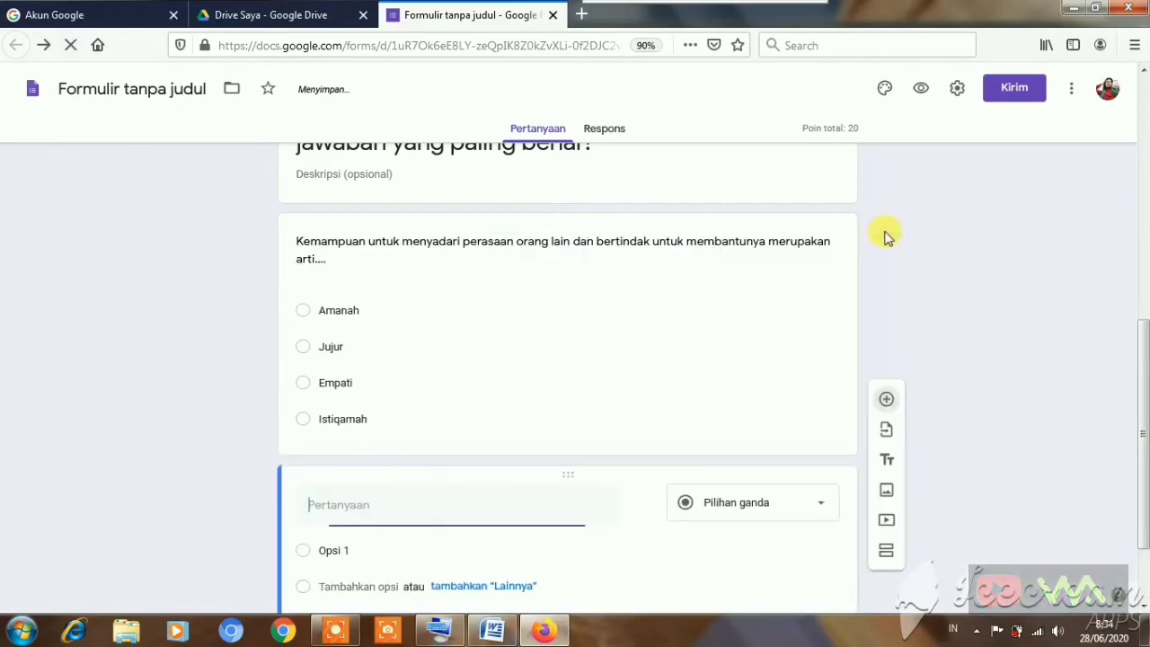
left_click(492, 631)
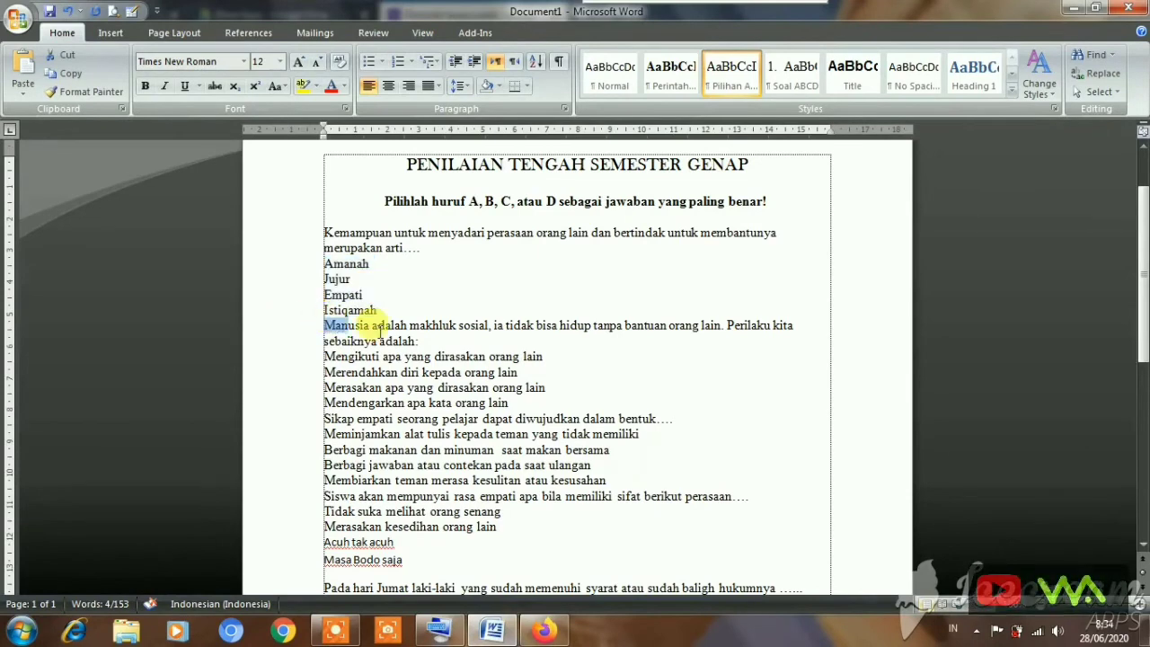
triple_click(329, 325)
right_click(401, 339)
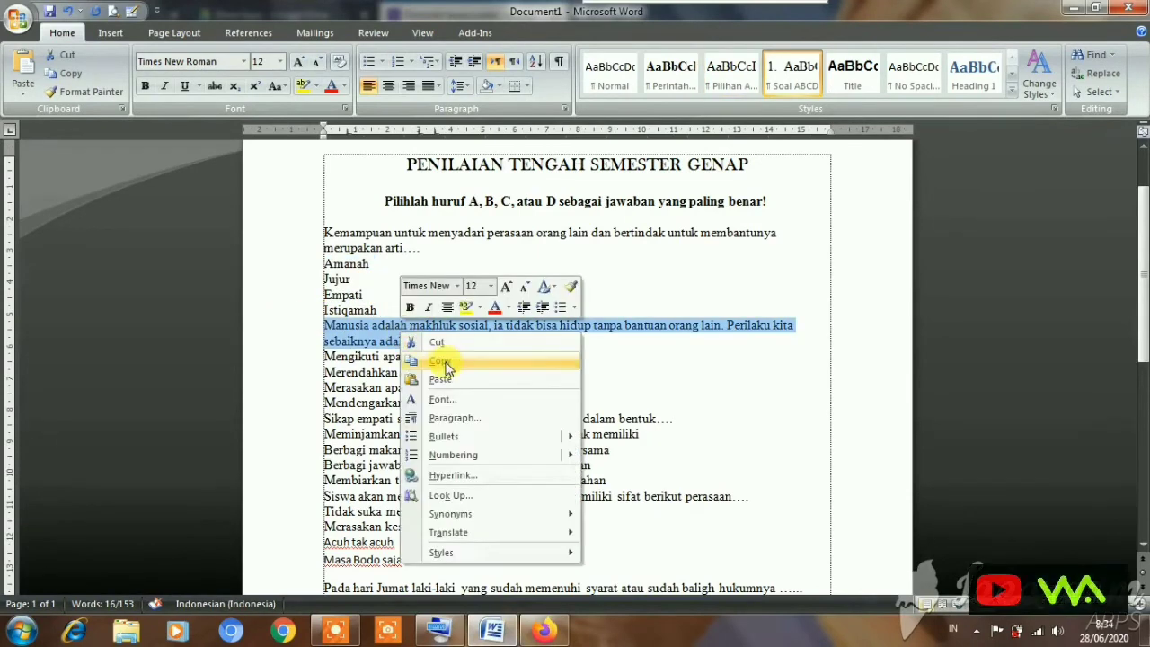
left_click(441, 362)
left_click(494, 630)
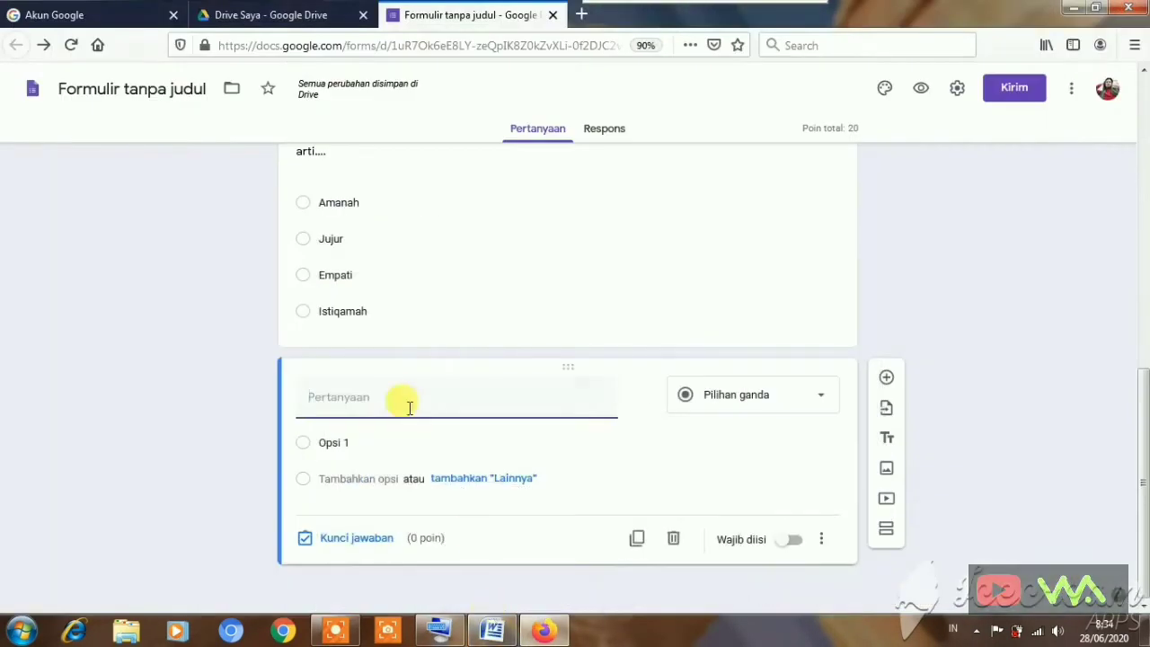
right_click(393, 400)
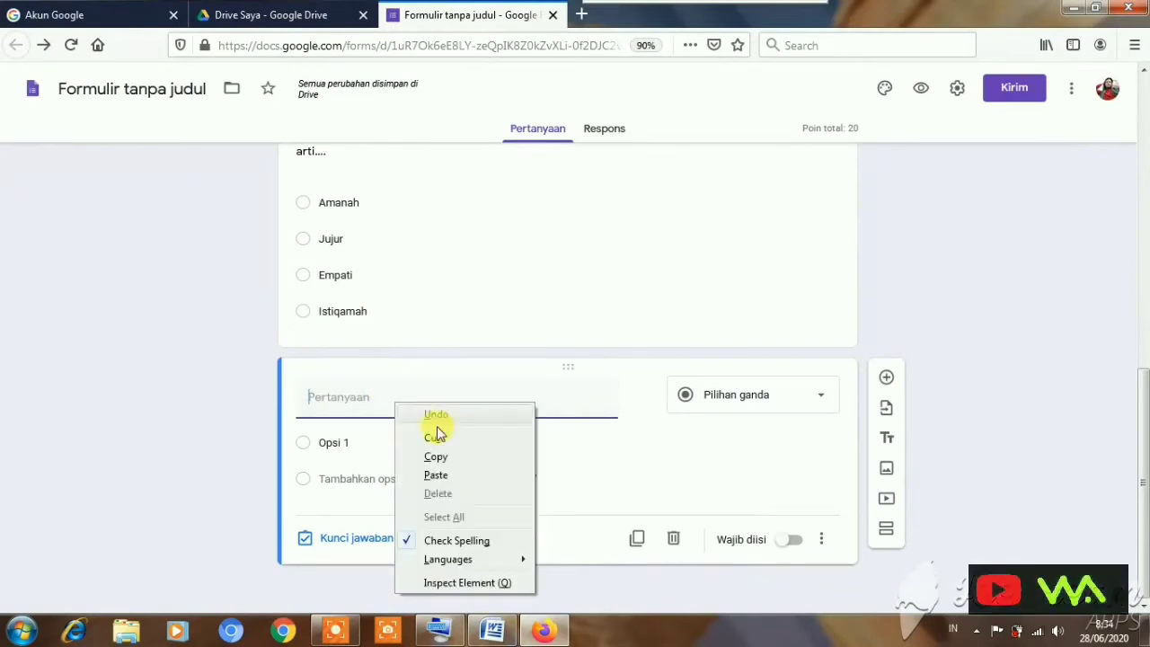
left_click(444, 473)
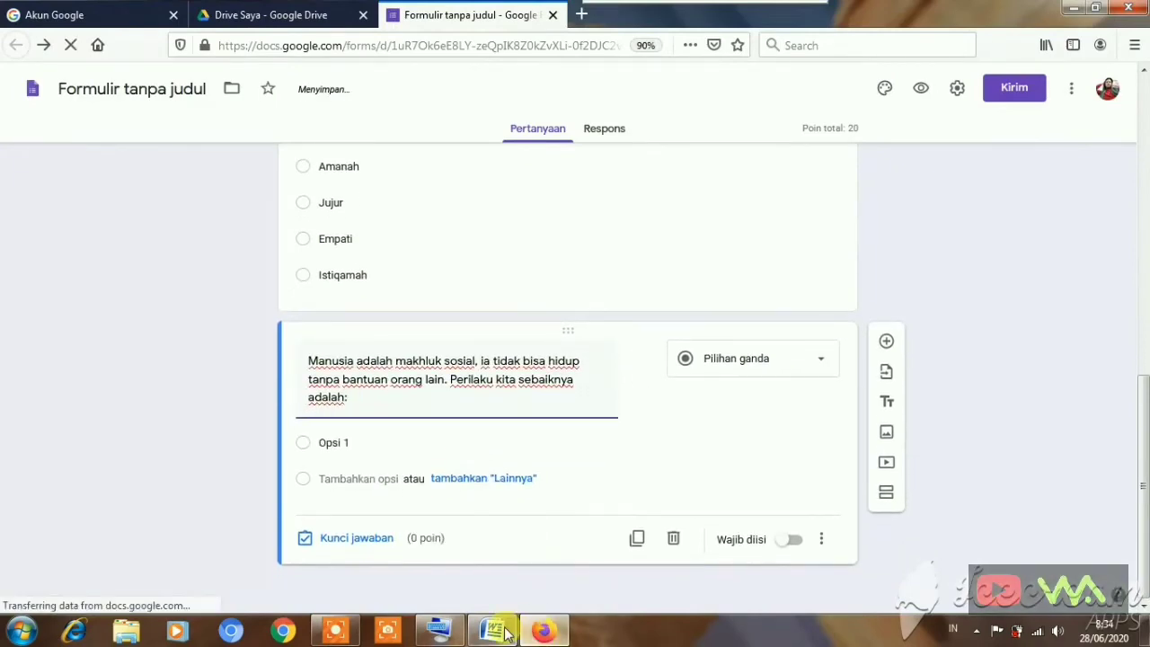
- Copy the four choices from "Mengikuti apa yang dirasakan orang lain" to "Mendengarkan apa kata orang lain" from Word and paste them as the second question's options
left_click(539, 632)
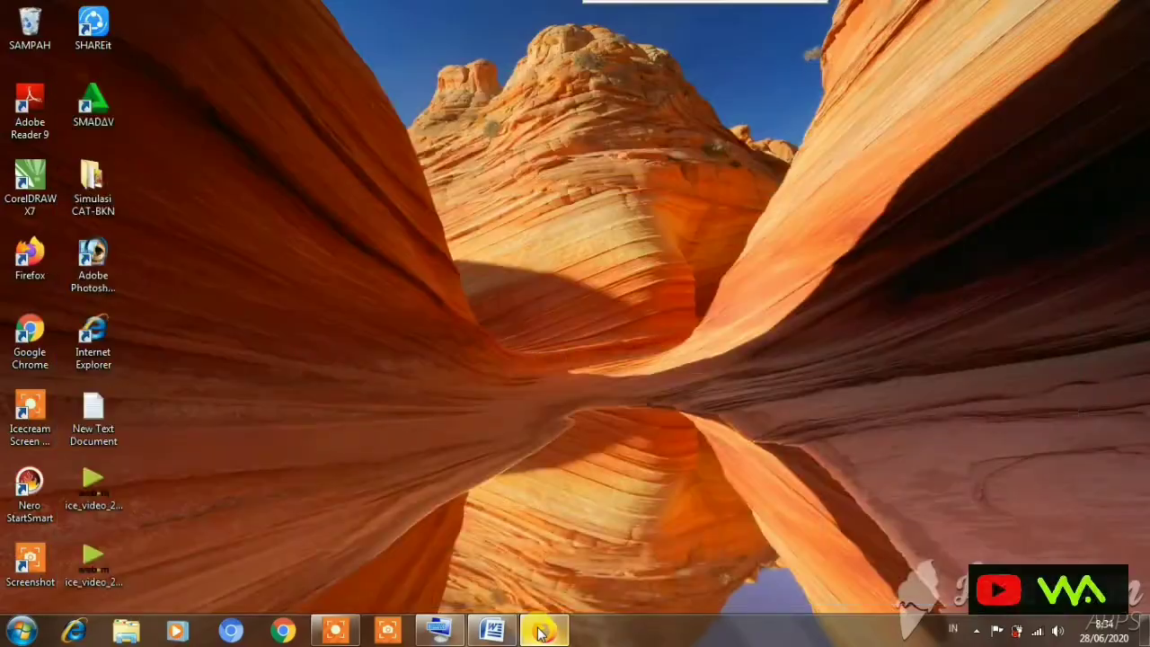
left_click(541, 632)
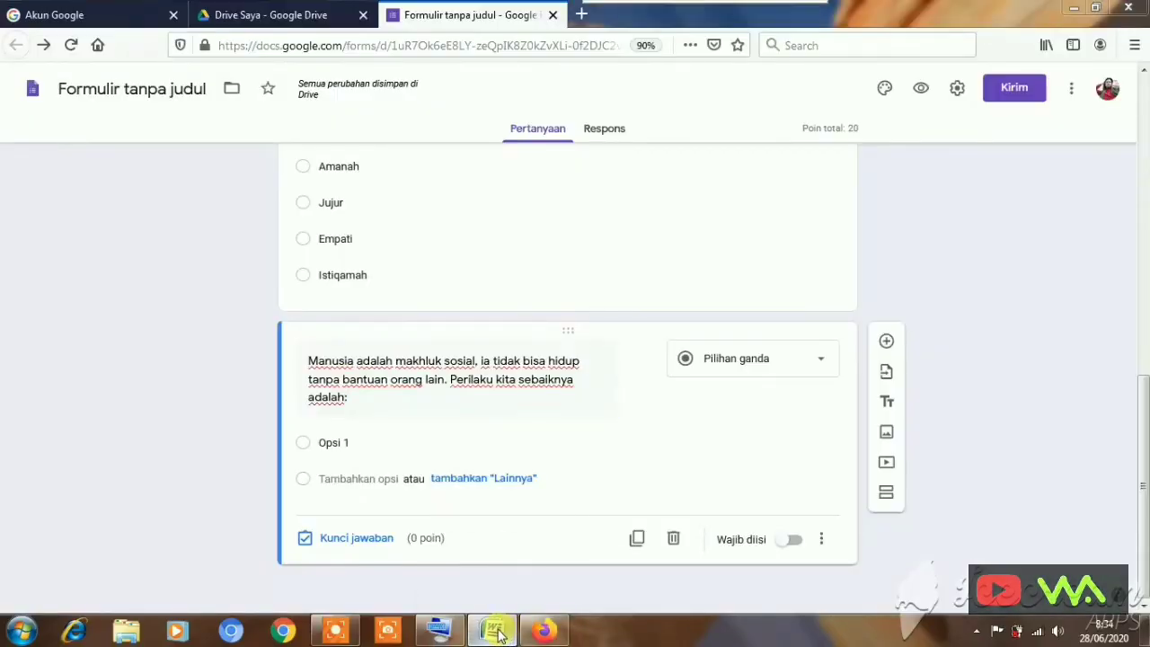
left_click(496, 632)
left_click_drag(322, 358, 527, 402)
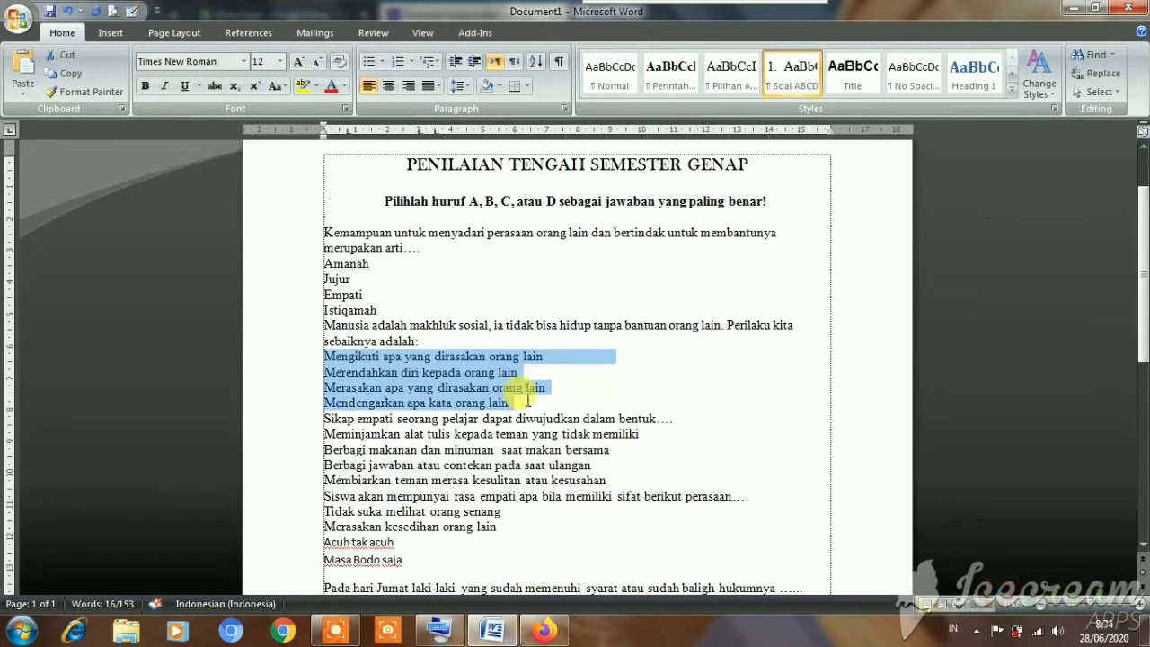
right_click(474, 385)
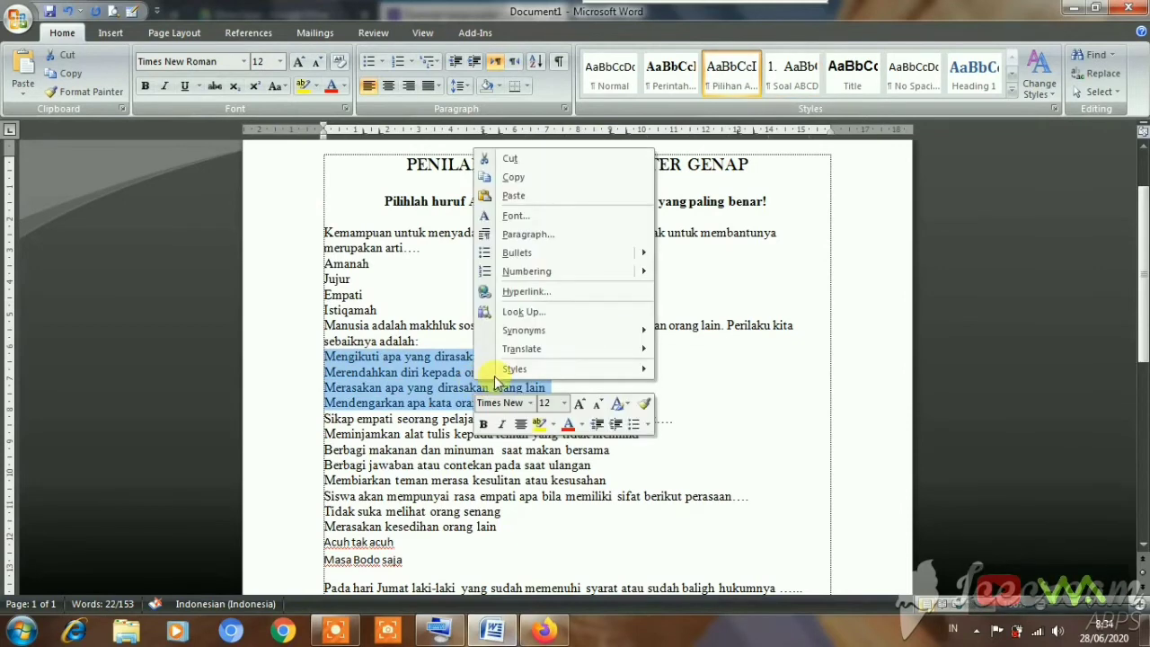
left_click(528, 180)
left_click(544, 630)
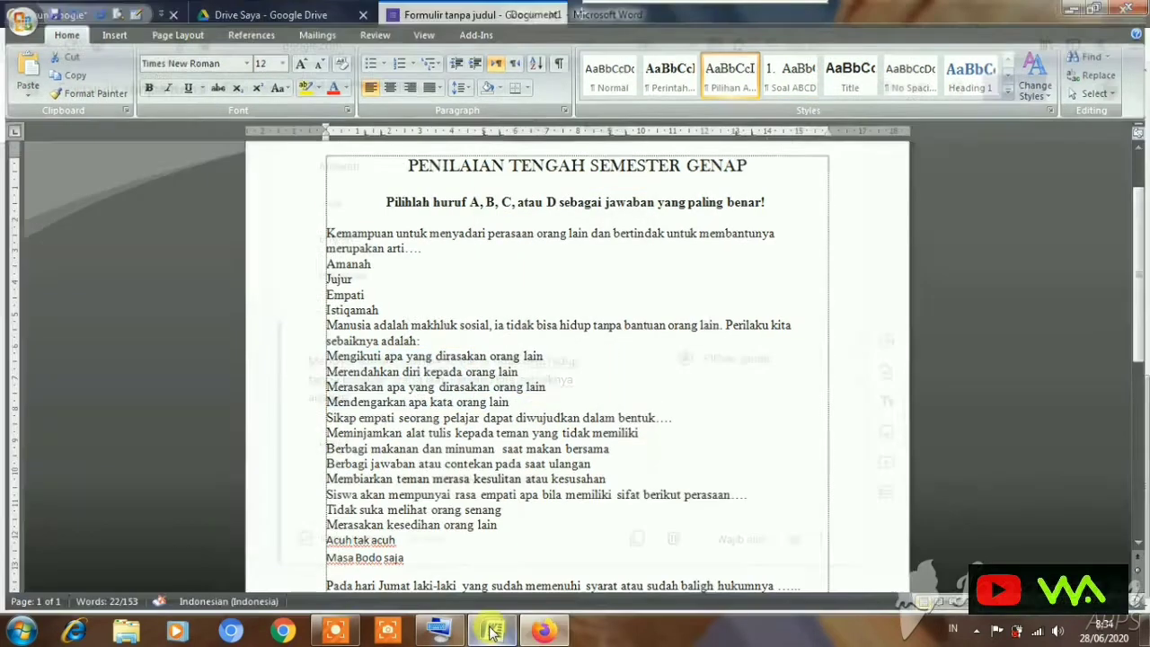
left_click(376, 442)
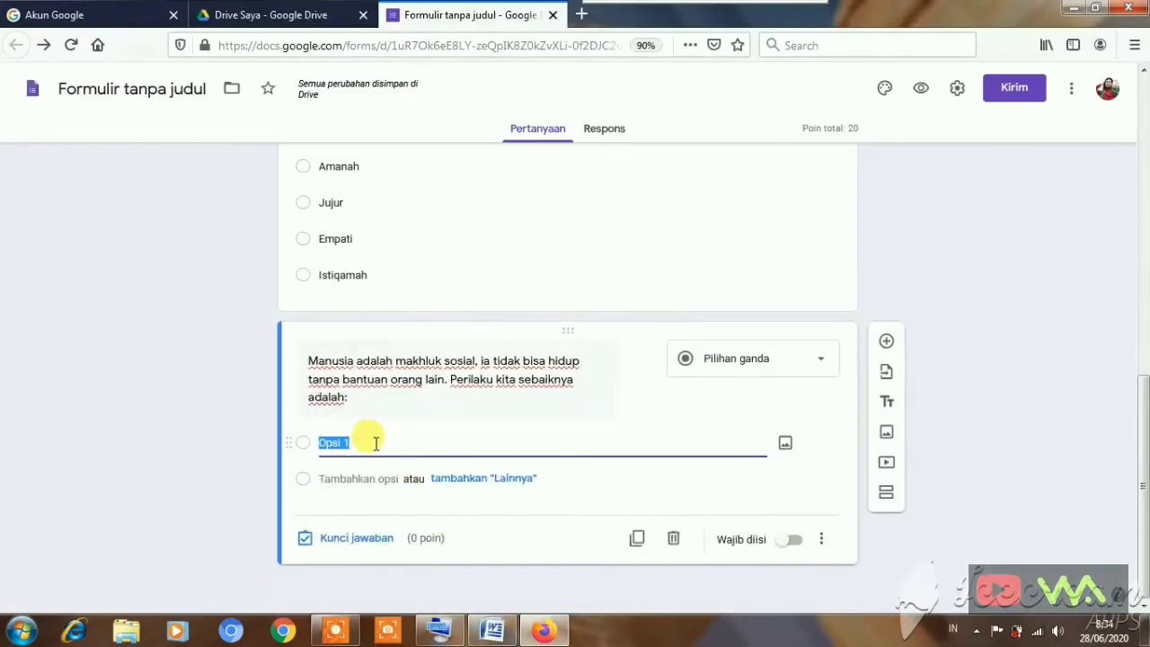
right_click(374, 443)
left_click(436, 277)
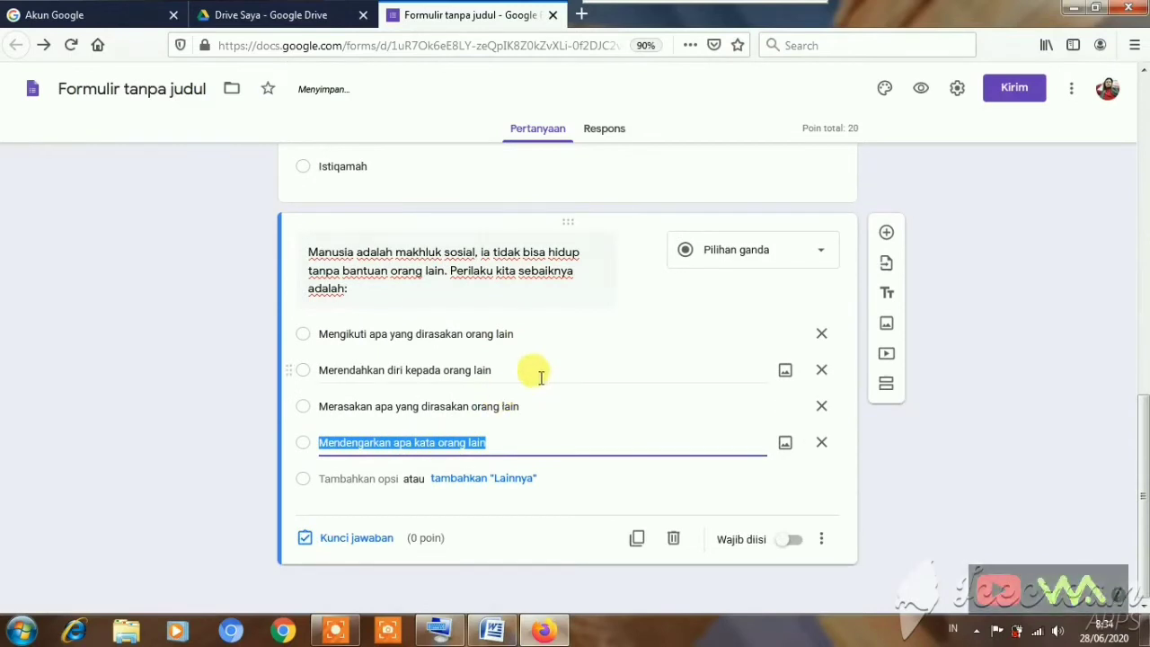
- Set the answer key of the "Manusia adalah makhluk sosial" question to 20 points with "Mengikuti apa yang dirasakan orang lain" as the correct answer
left_click(341, 537)
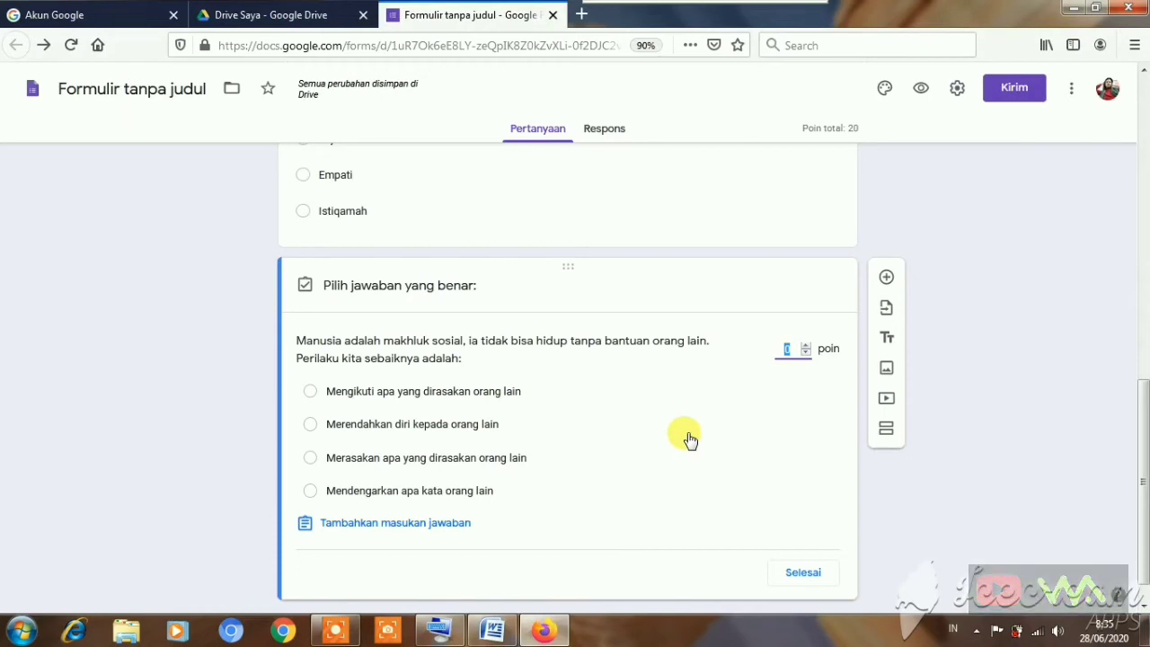
type("2")
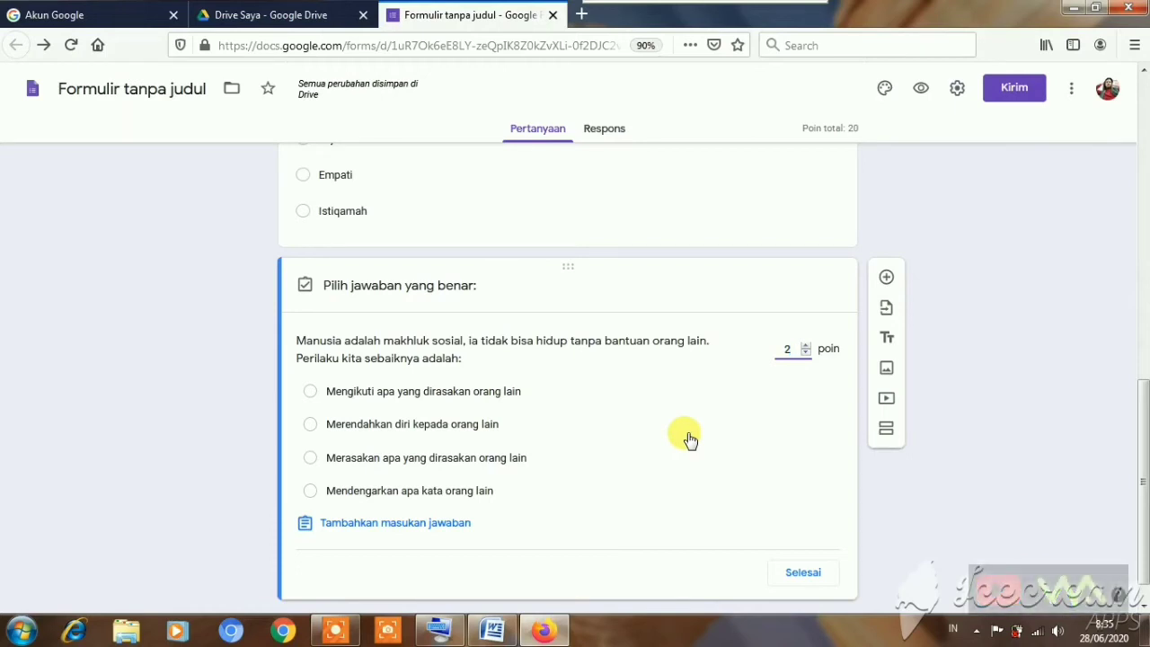
type("0")
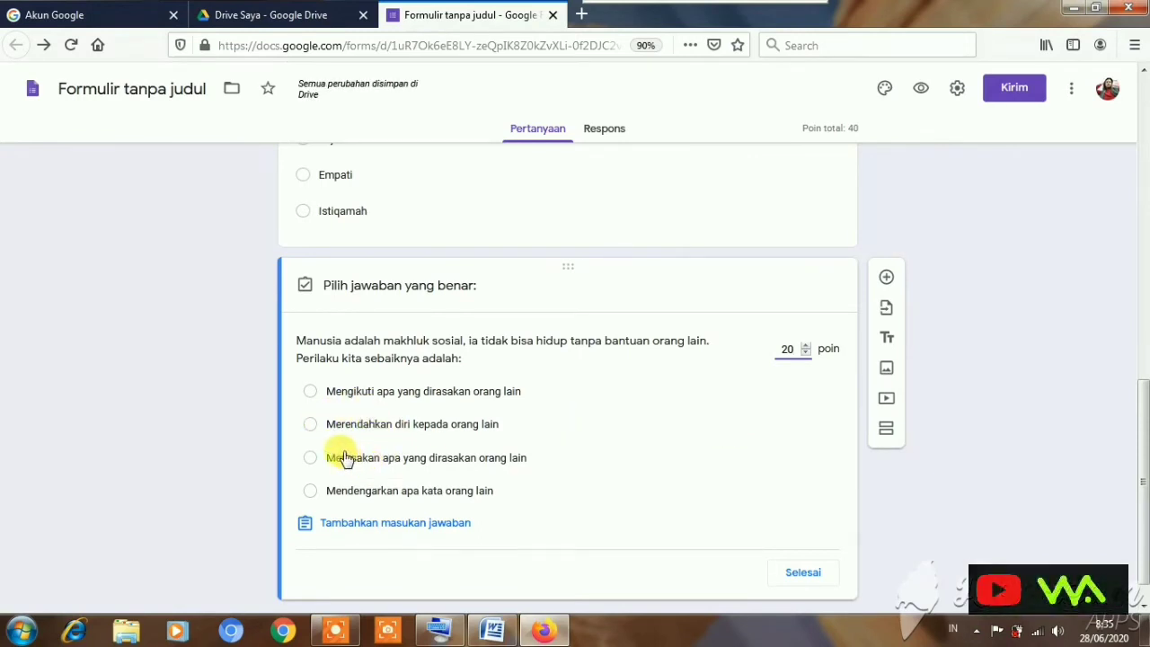
left_click(316, 393)
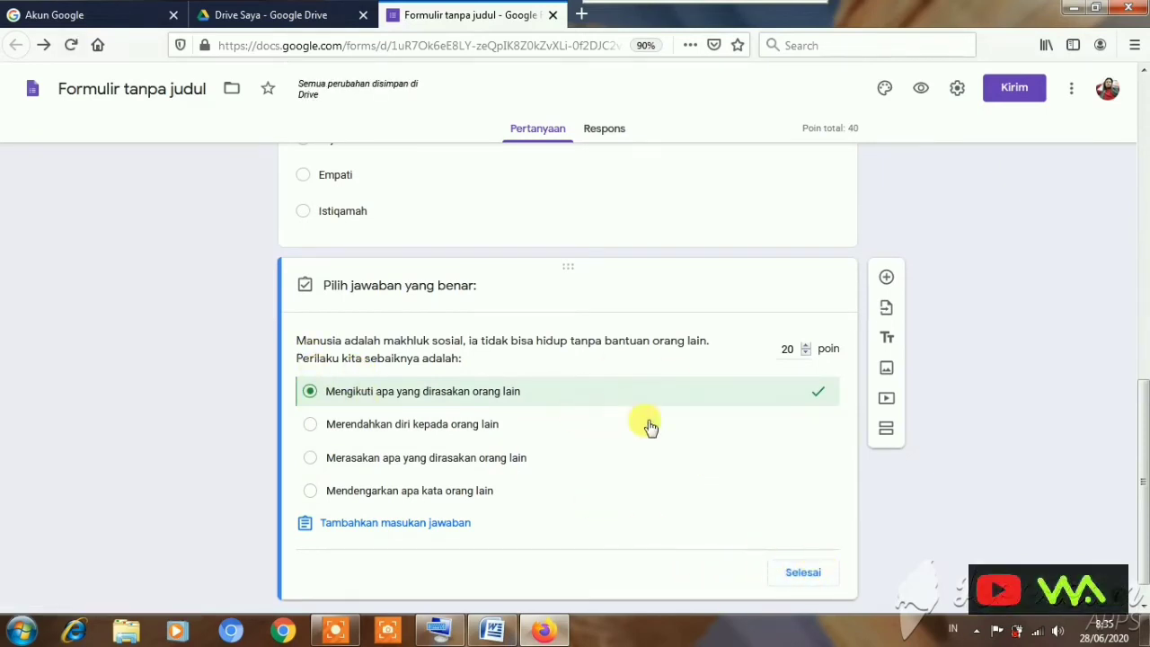
left_click(809, 573)
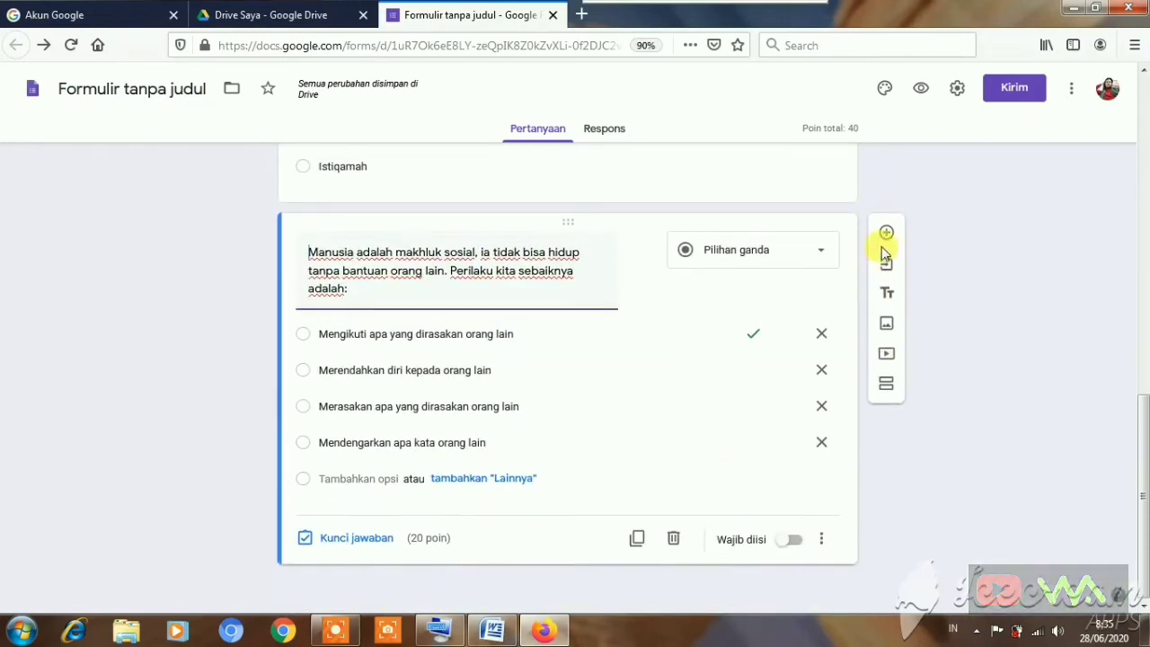
- Add another multiple-choice question and paste "Sikap empati seorang pelajar dapat diwujudkan dalam bentuk…." from the Word document as its text
left_click(886, 232)
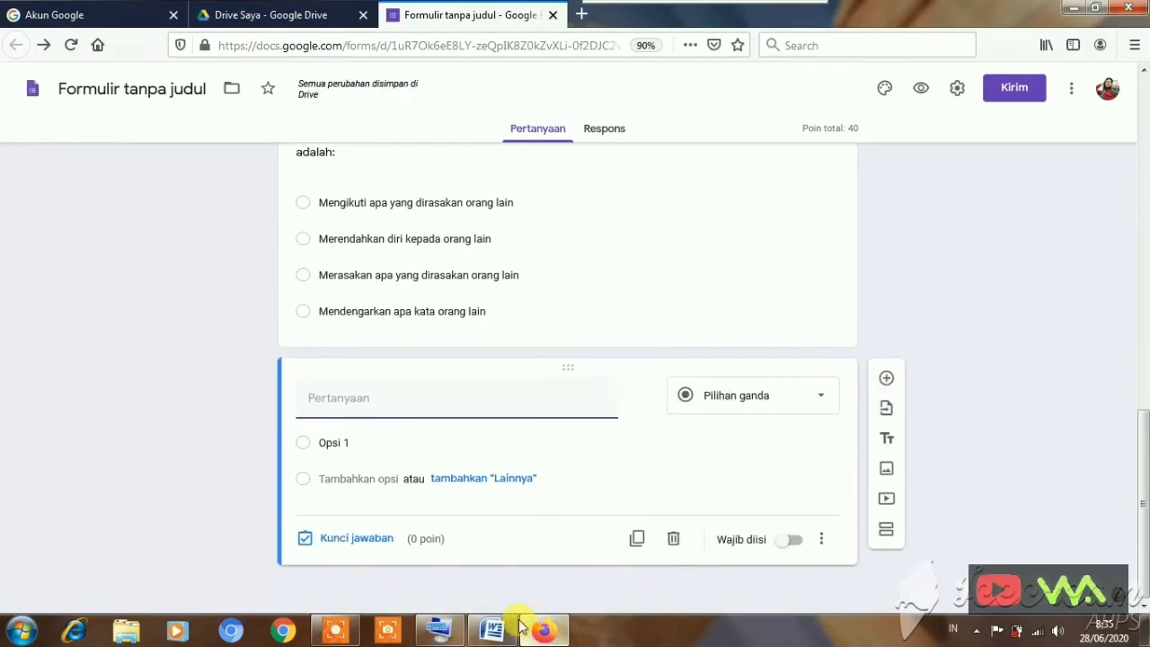
left_click(491, 630)
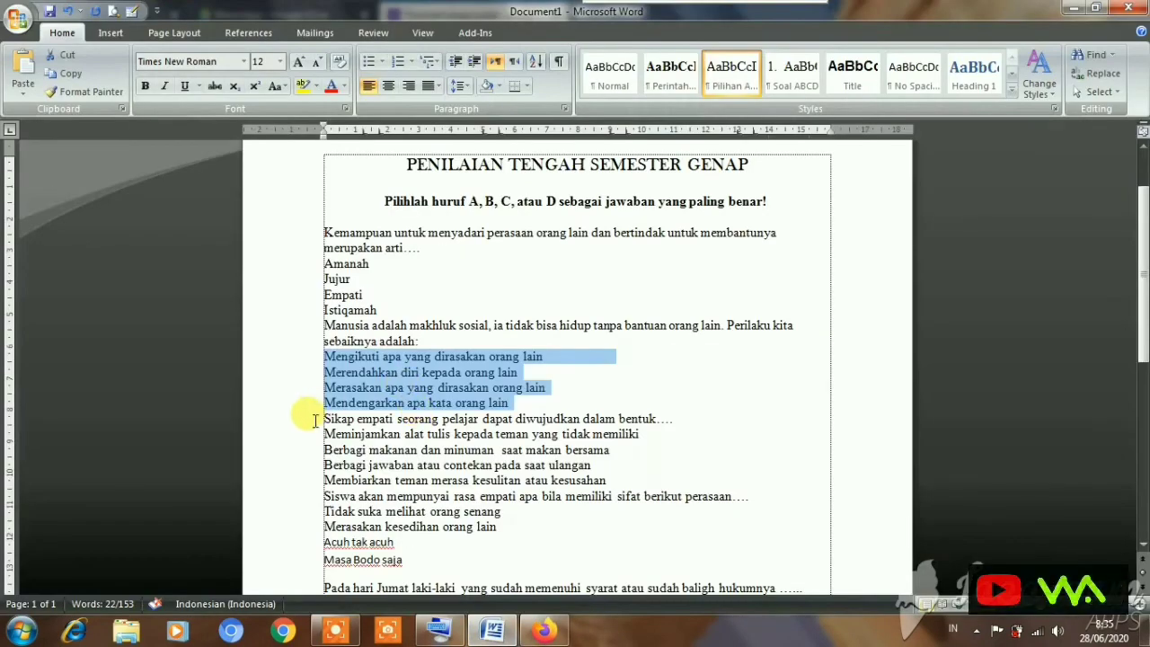
left_click_drag(321, 418, 689, 415)
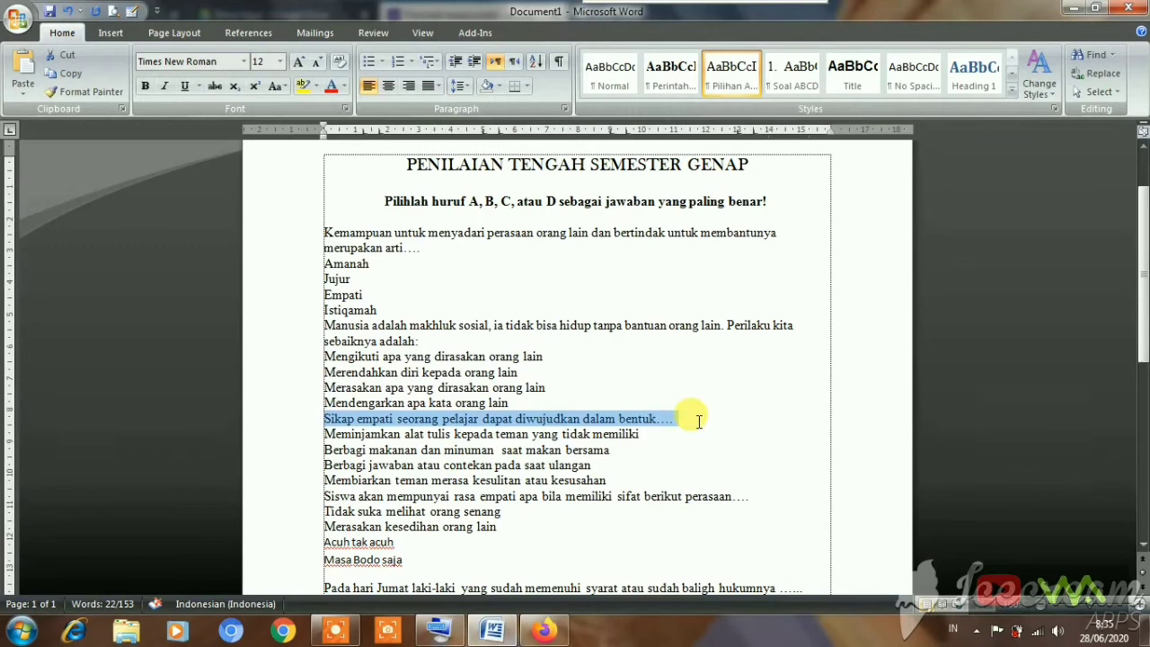
right_click(567, 424)
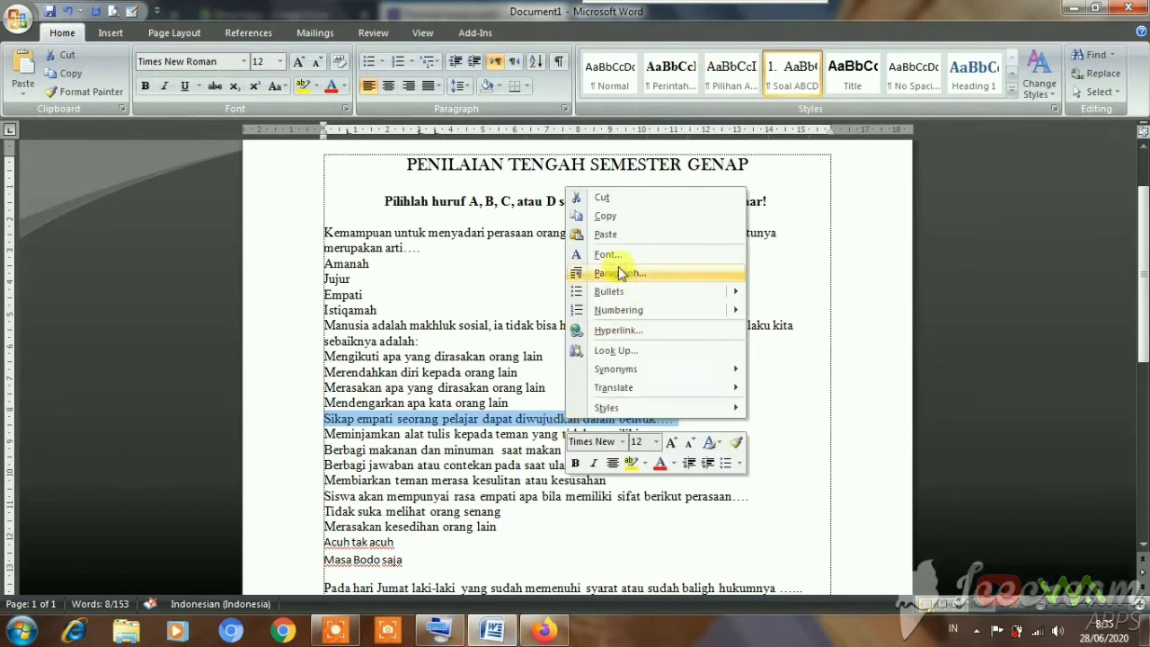
left_click(616, 219)
left_click(475, 634)
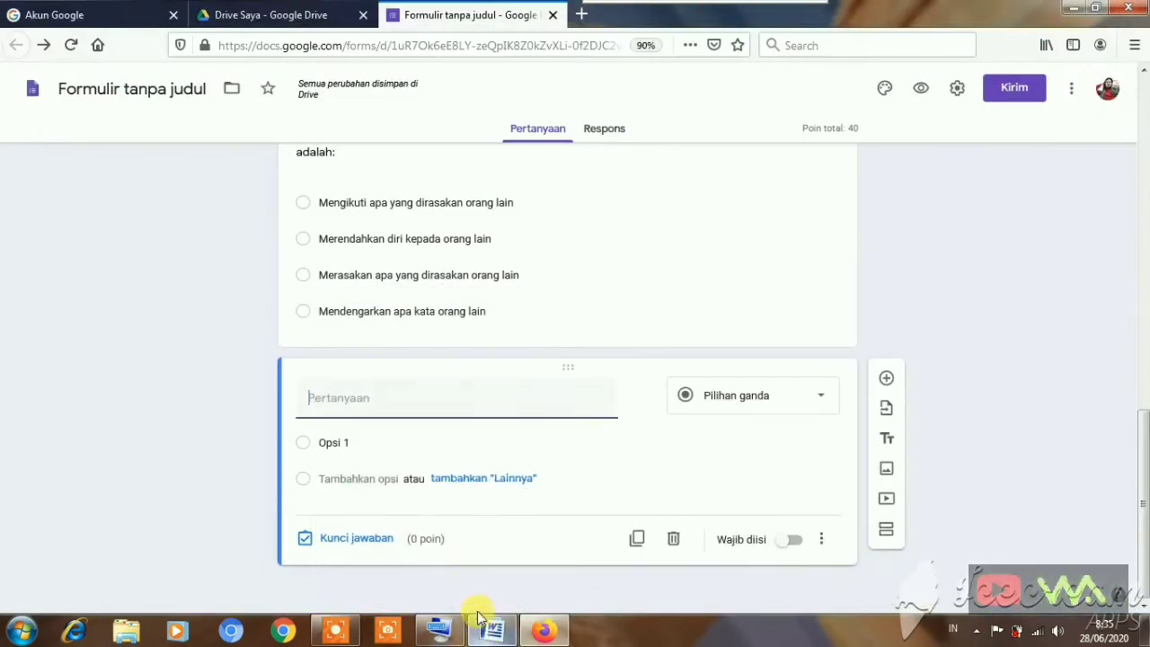
right_click(388, 396)
left_click(437, 468)
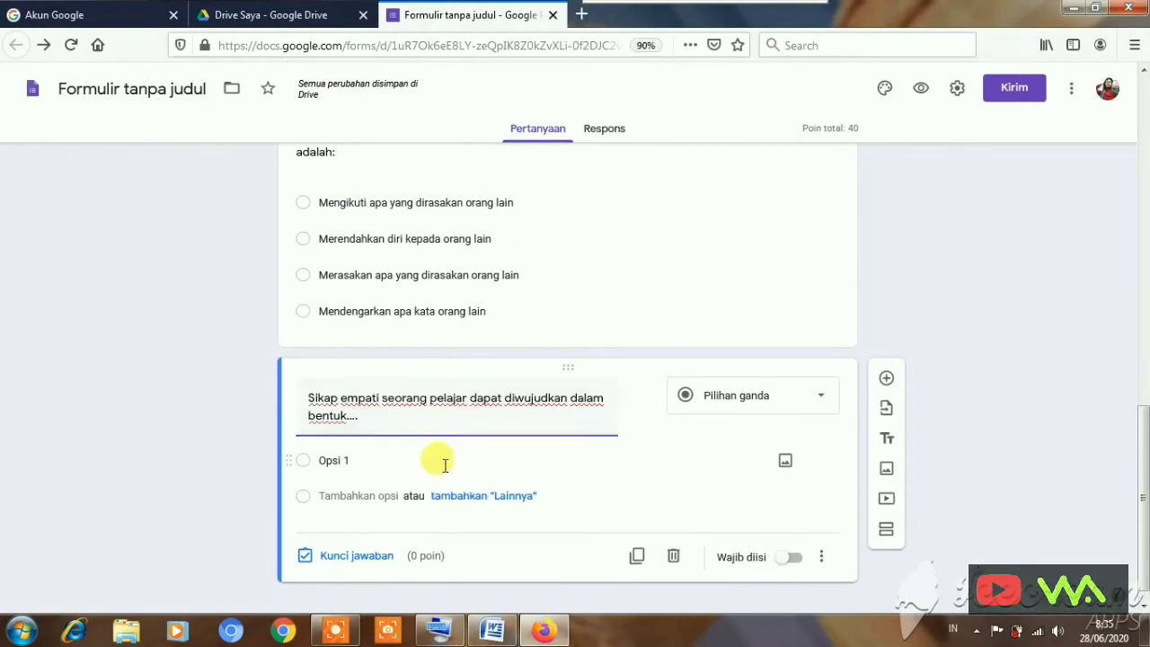
- Copy the four choices from "Meminjamkan alat tulis" to "Membiarkan teman merasa kesulitan" from Word and paste them as the "Sikap empati" question's options
left_click(504, 636)
left_click_drag(320, 436, 604, 481)
right_click(524, 469)
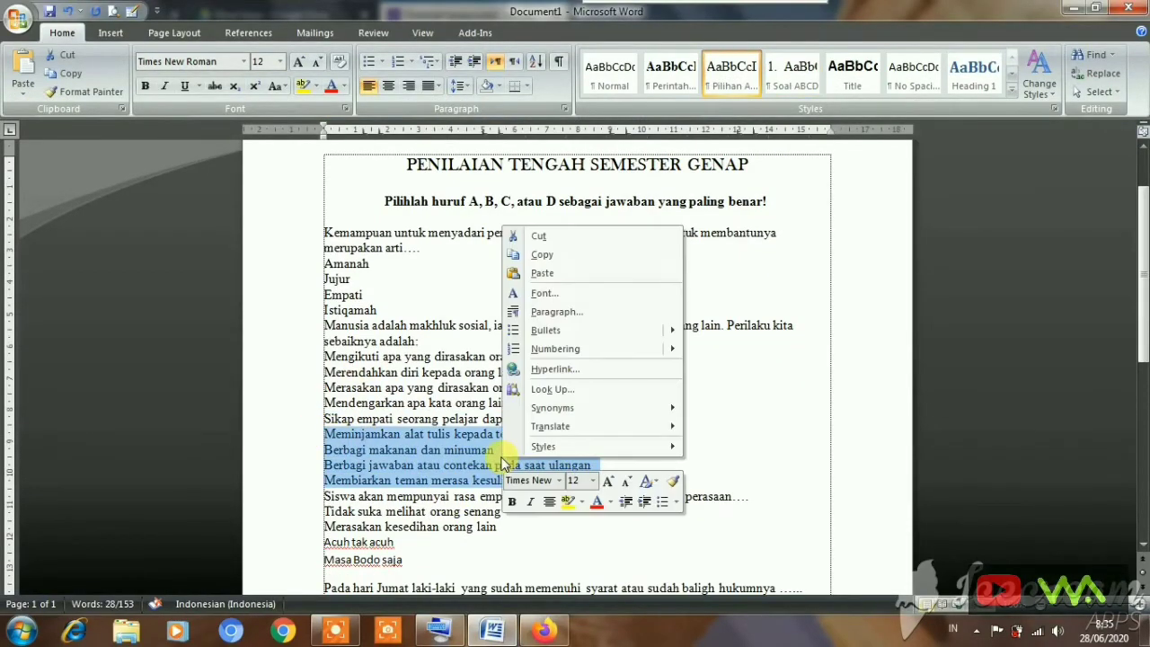
left_click(543, 256)
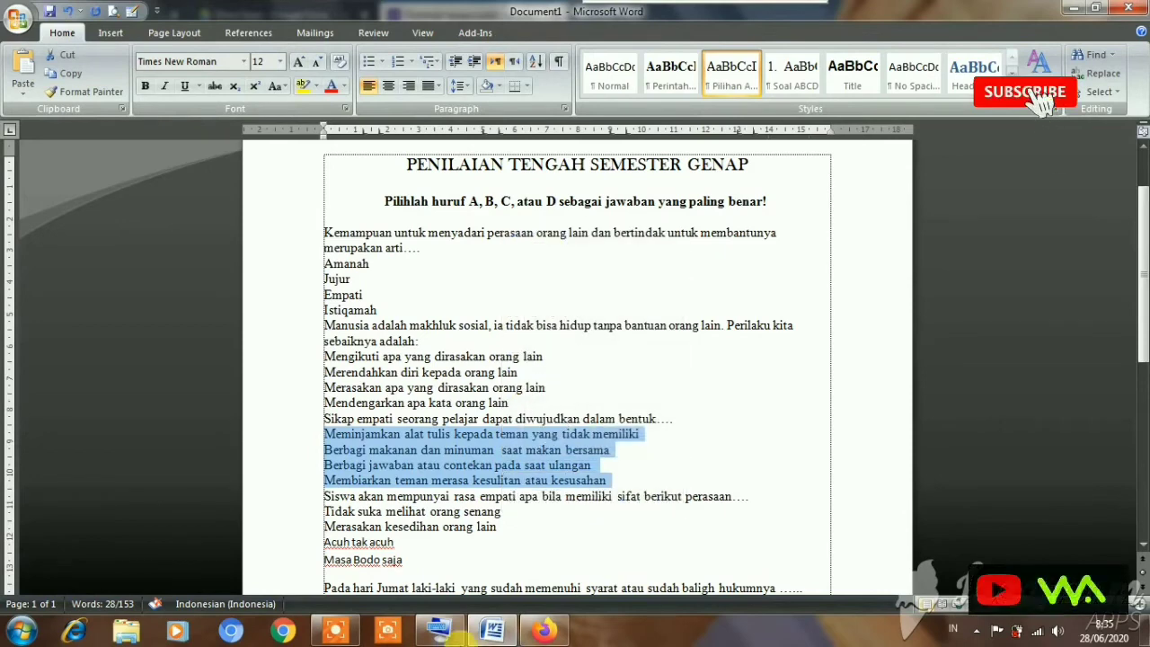
left_click(504, 635)
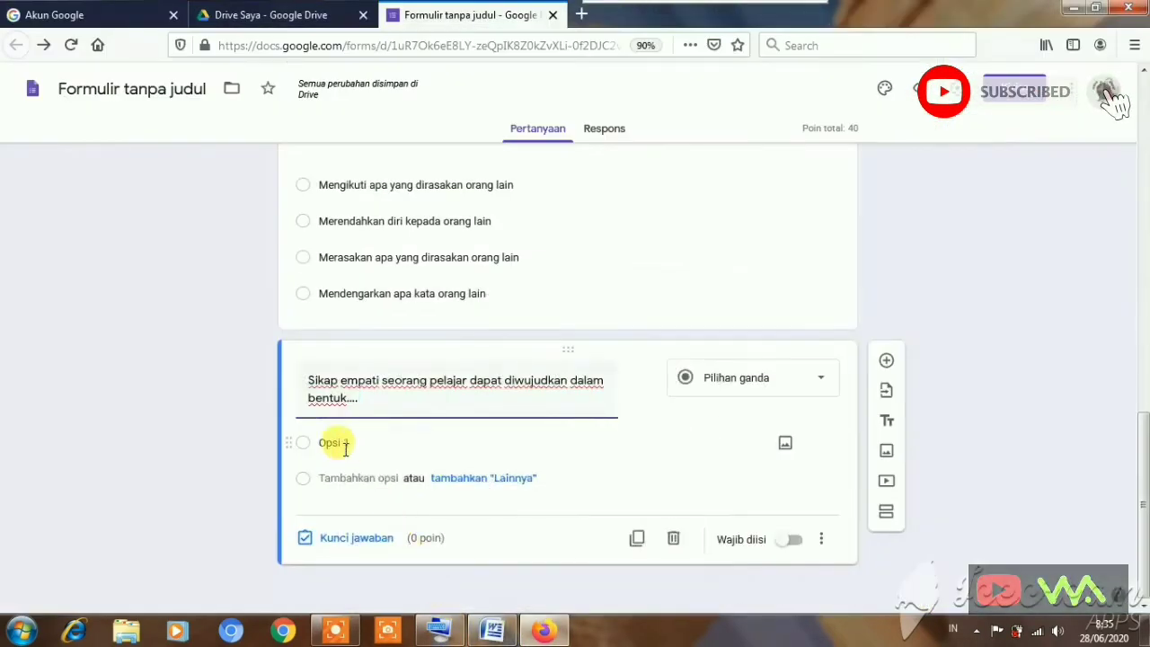
left_click(332, 442)
right_click(344, 446)
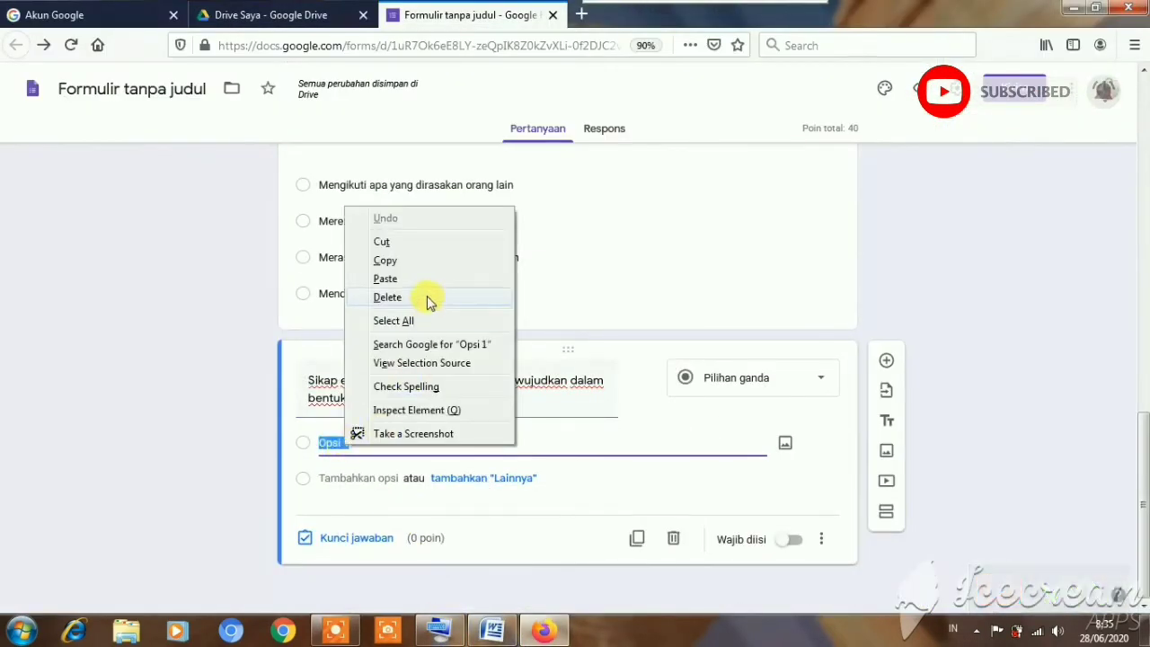
left_click(416, 278)
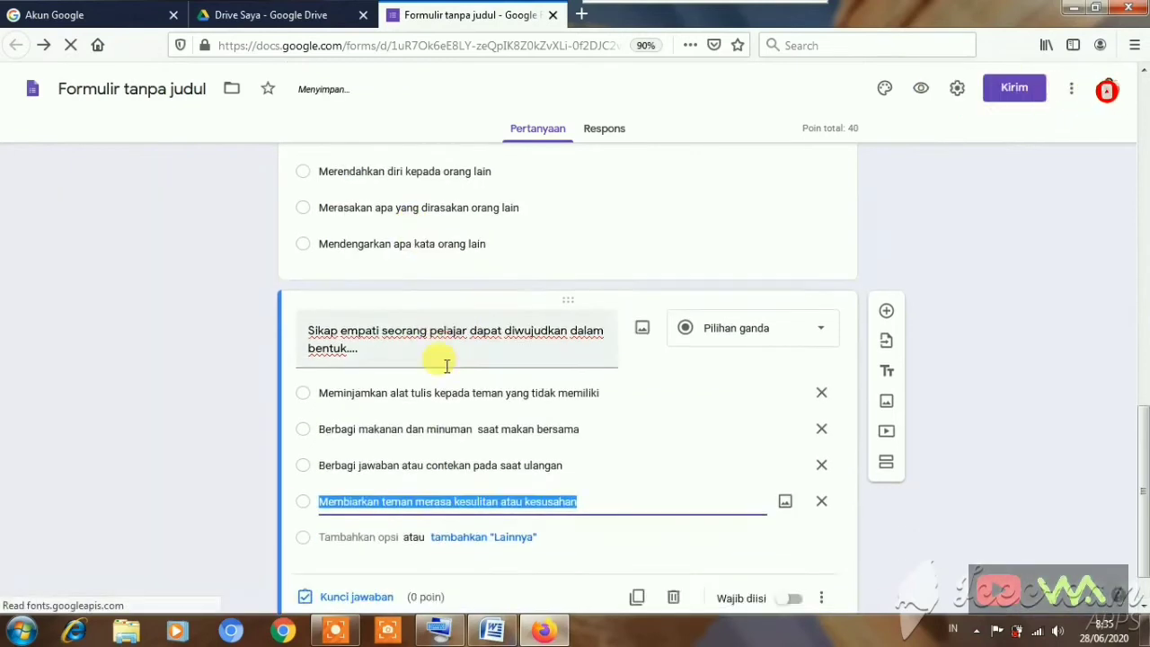
- Set the answer key of the "Sikap empati" question to 20 points with "Berbagi makanan dan minuman saat makan bersama" as the correct answer
left_click(366, 544)
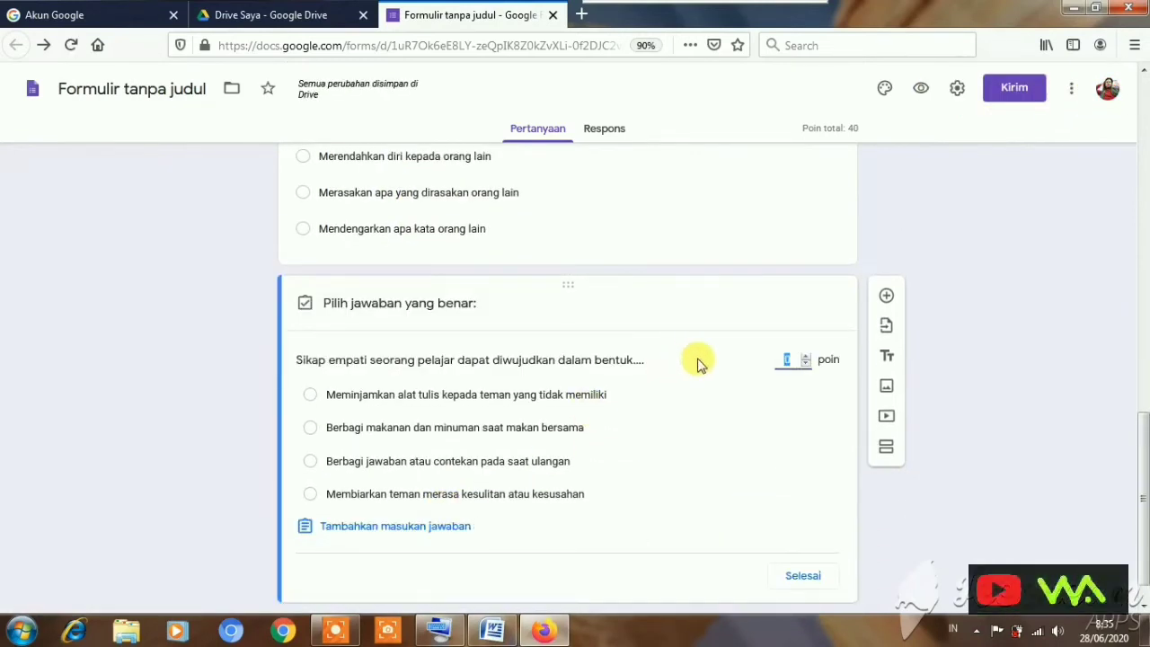
type("20")
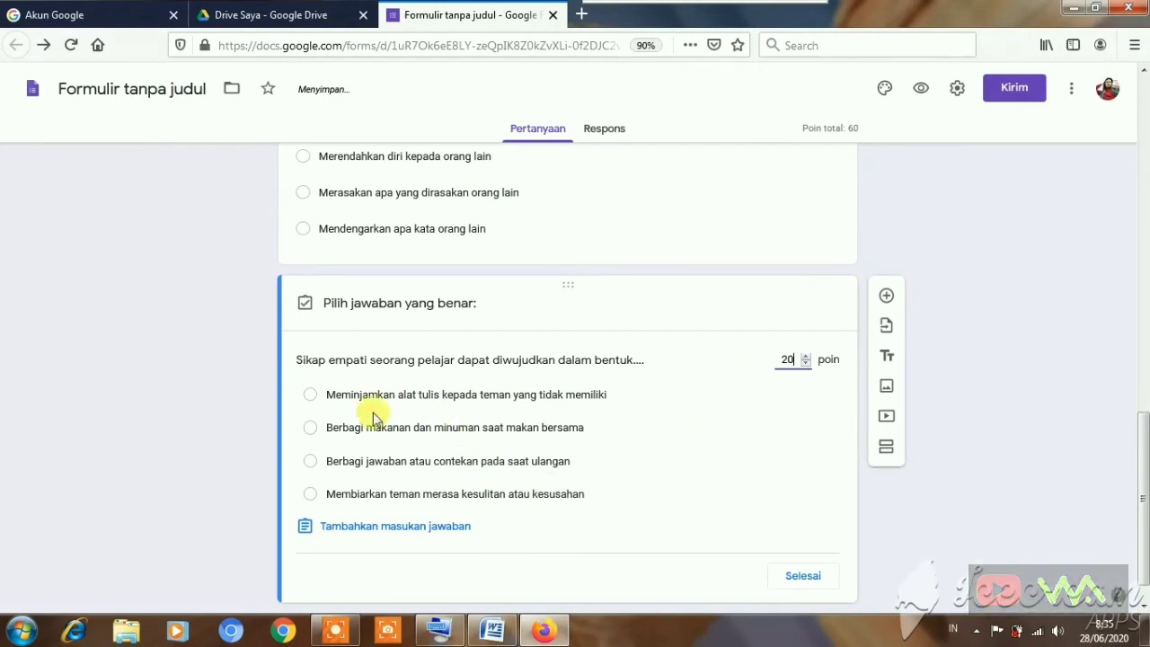
left_click(370, 435)
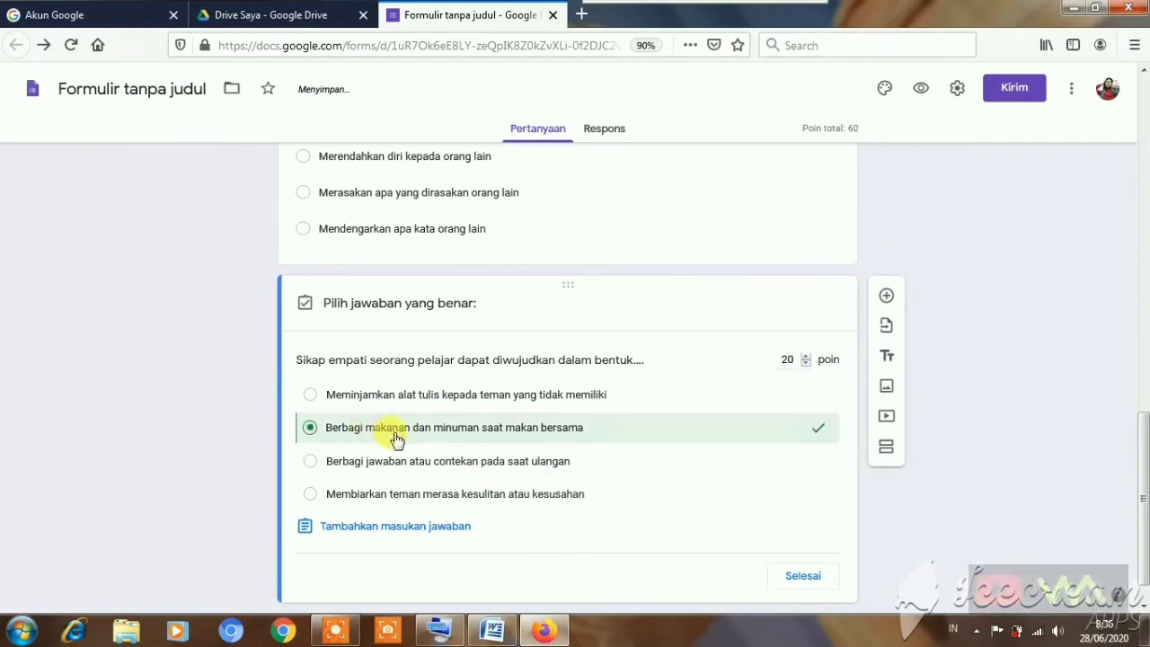
scroll(486, 468, "down", 1)
left_click(804, 543)
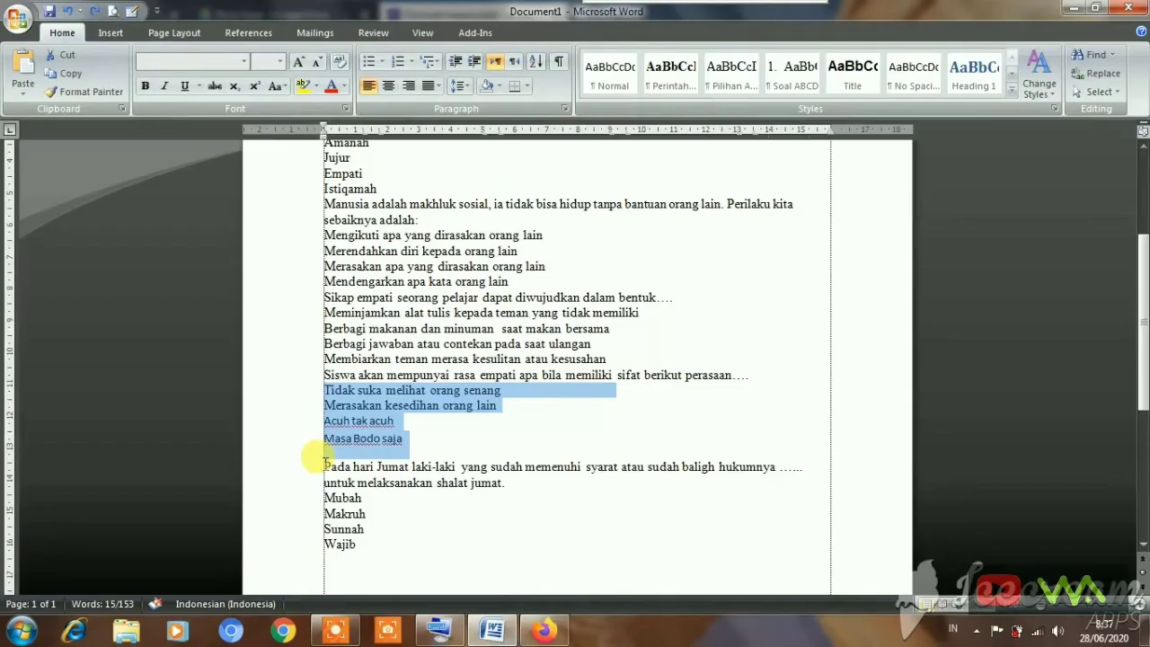
left_click_drag(326, 466, 807, 478)
right_click(719, 449)
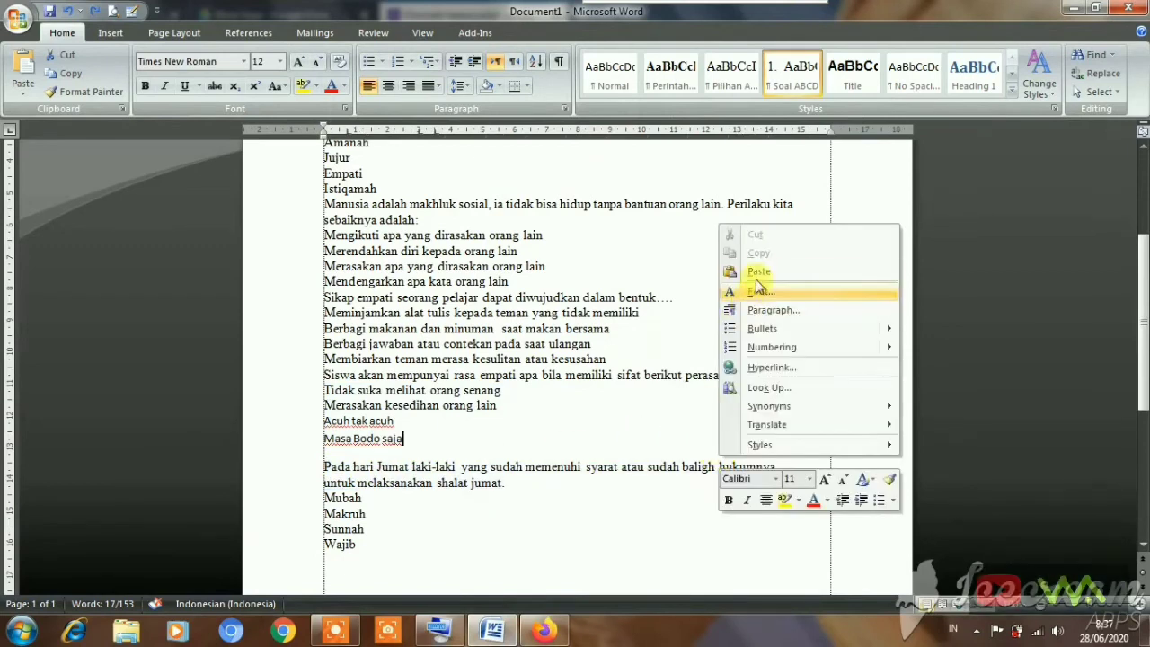
left_click(319, 466)
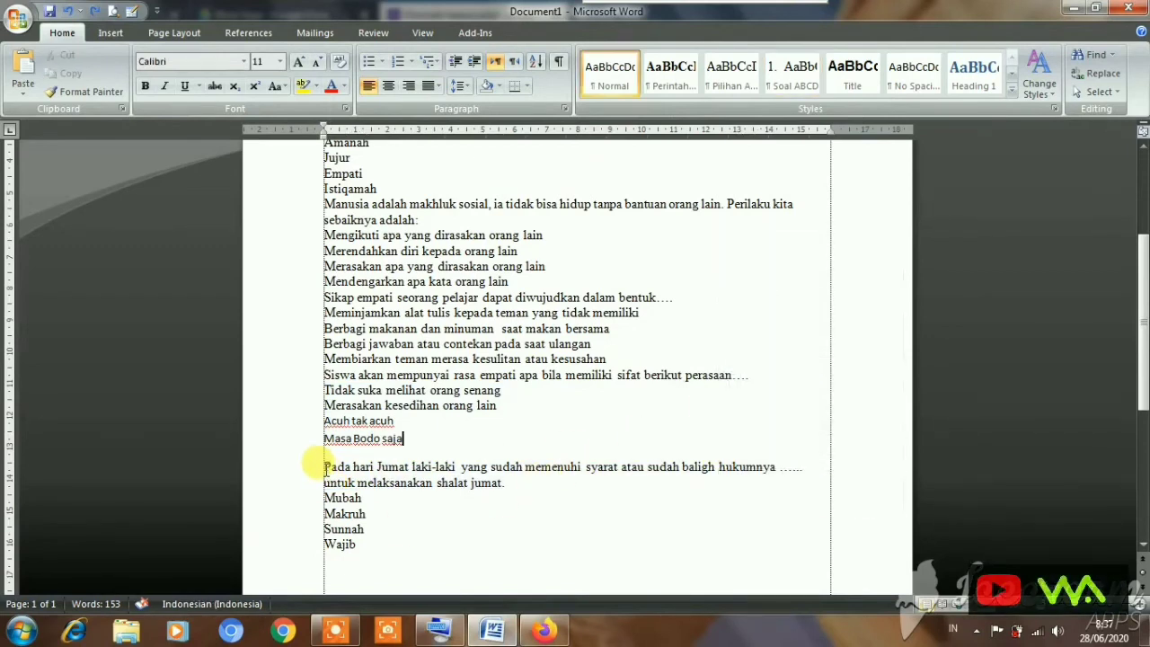
- Copy the "Pada hari Jumat laki-laki yang sudah memenuhi syarat…" question from Word and paste it as the empty question's text in the form
left_click_drag(324, 467, 815, 471)
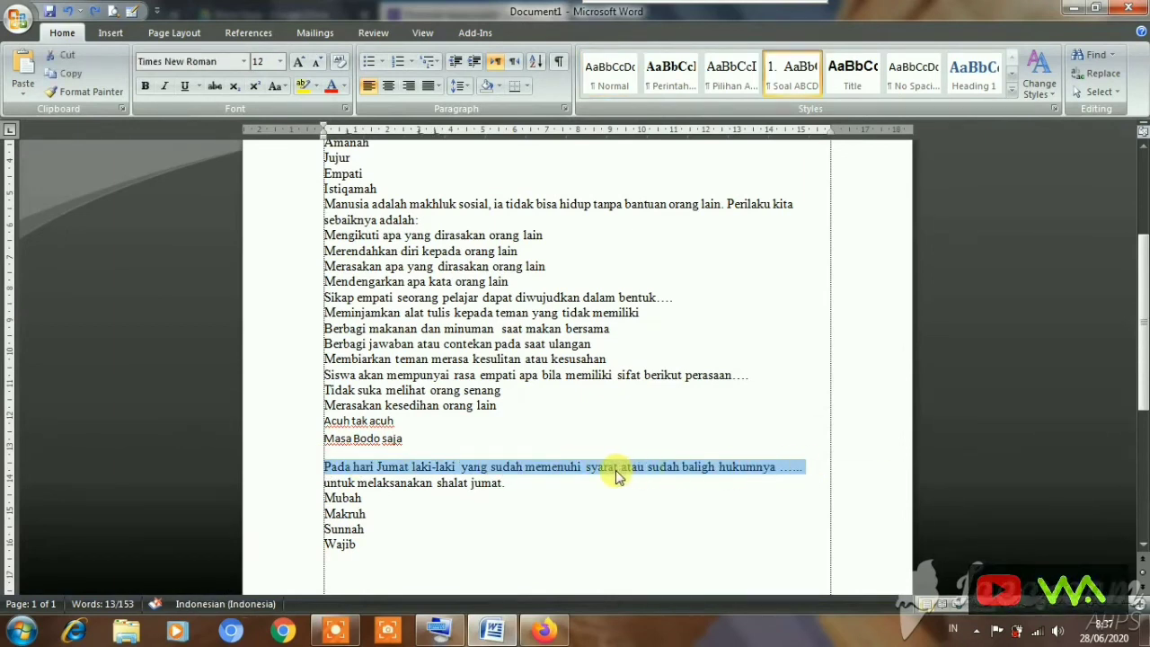
left_click_drag(569, 492, 490, 480)
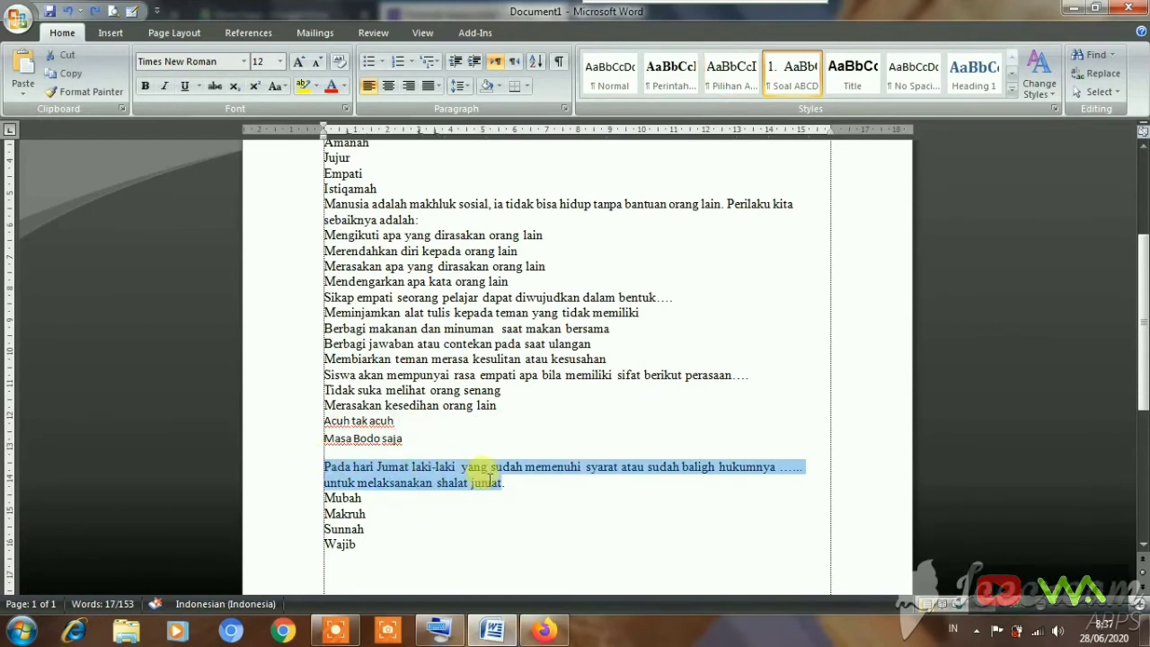
right_click(480, 479)
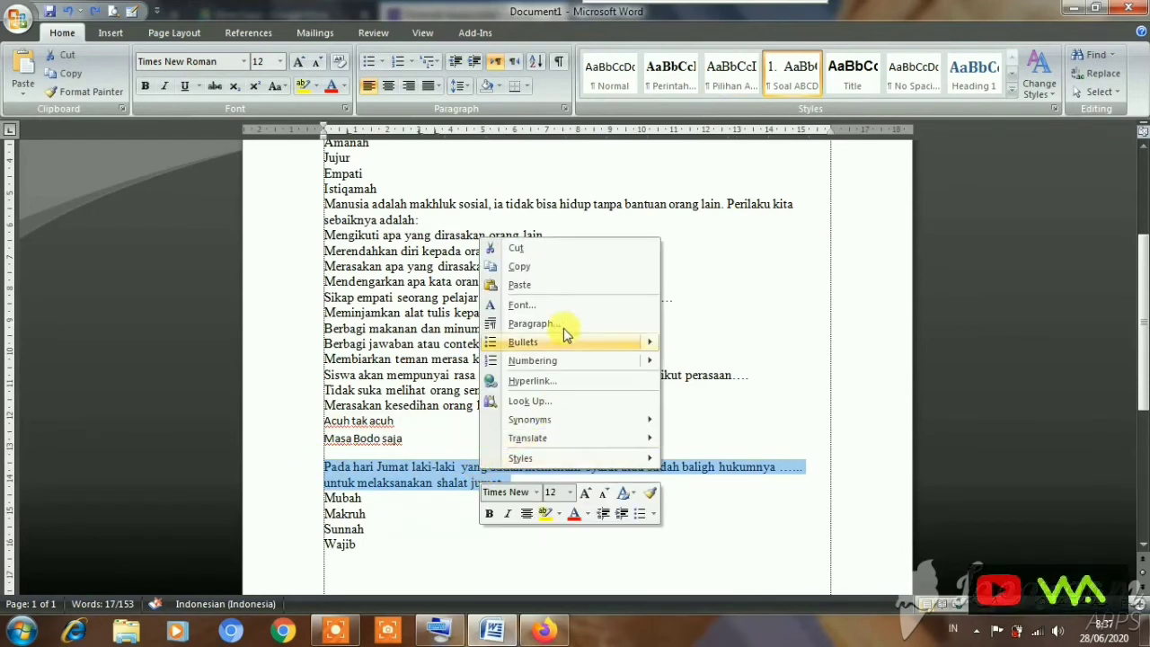
left_click(521, 266)
left_click(493, 629)
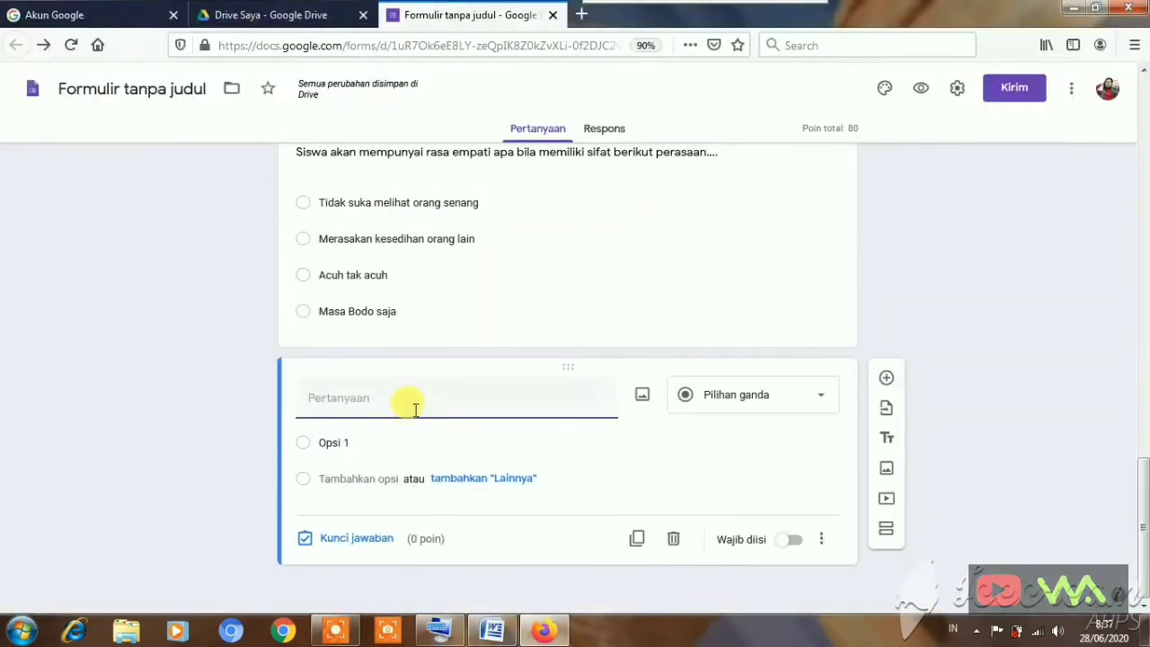
left_click(410, 402)
right_click(413, 404)
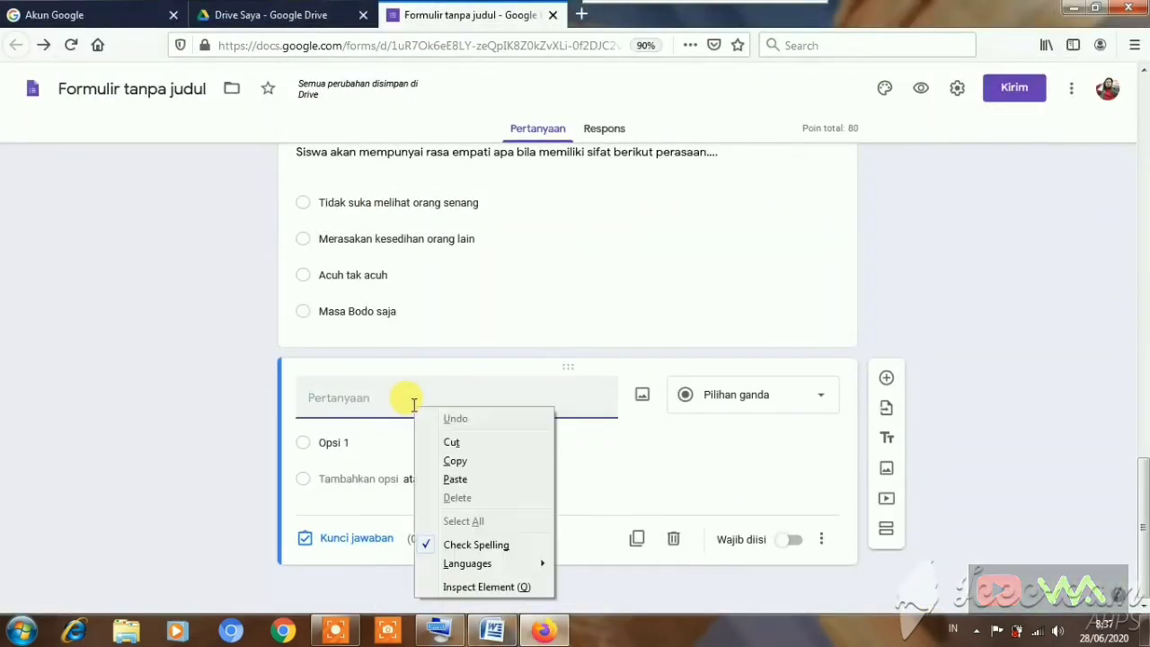
left_click(475, 479)
- Copy the choices Mubah, Makruh, Sunnah and Wajib from Word and paste them as the "Pada hari Jumat" question's options
left_click(493, 630)
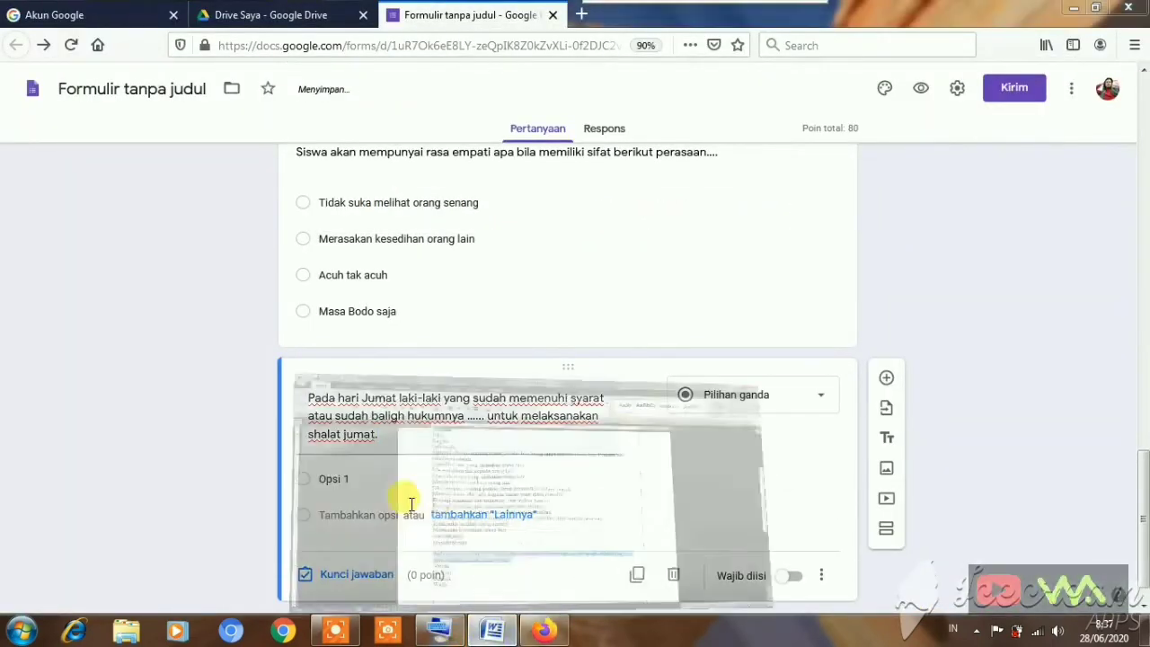
left_click_drag(325, 498, 369, 537)
right_click(367, 537)
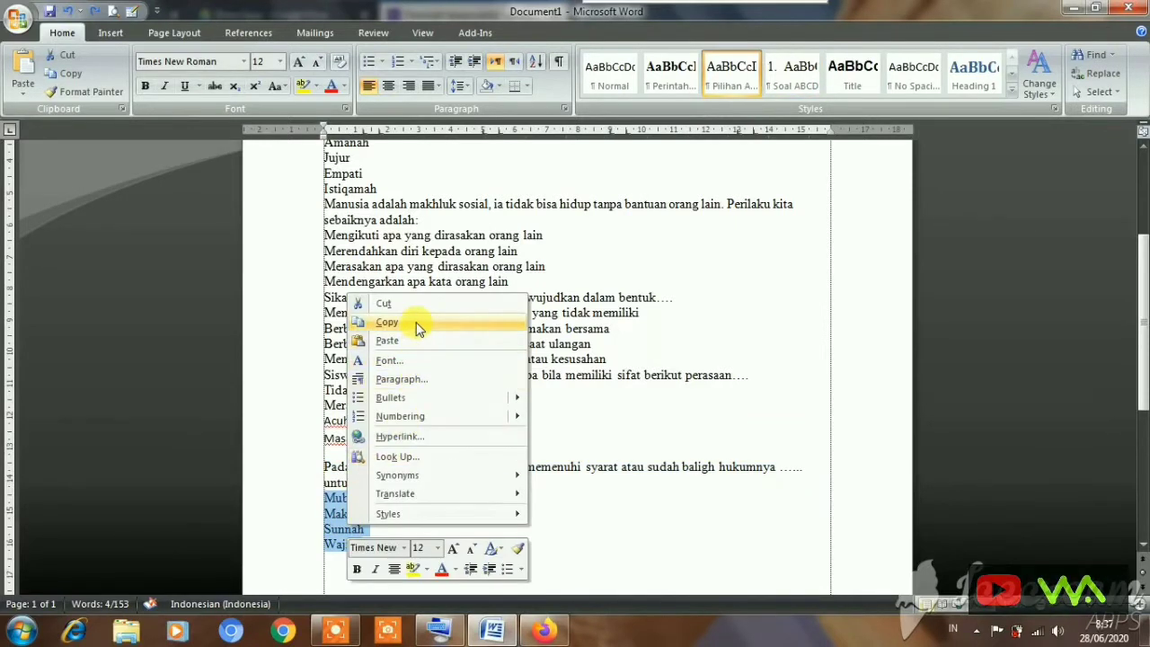
left_click(417, 324)
left_click(485, 634)
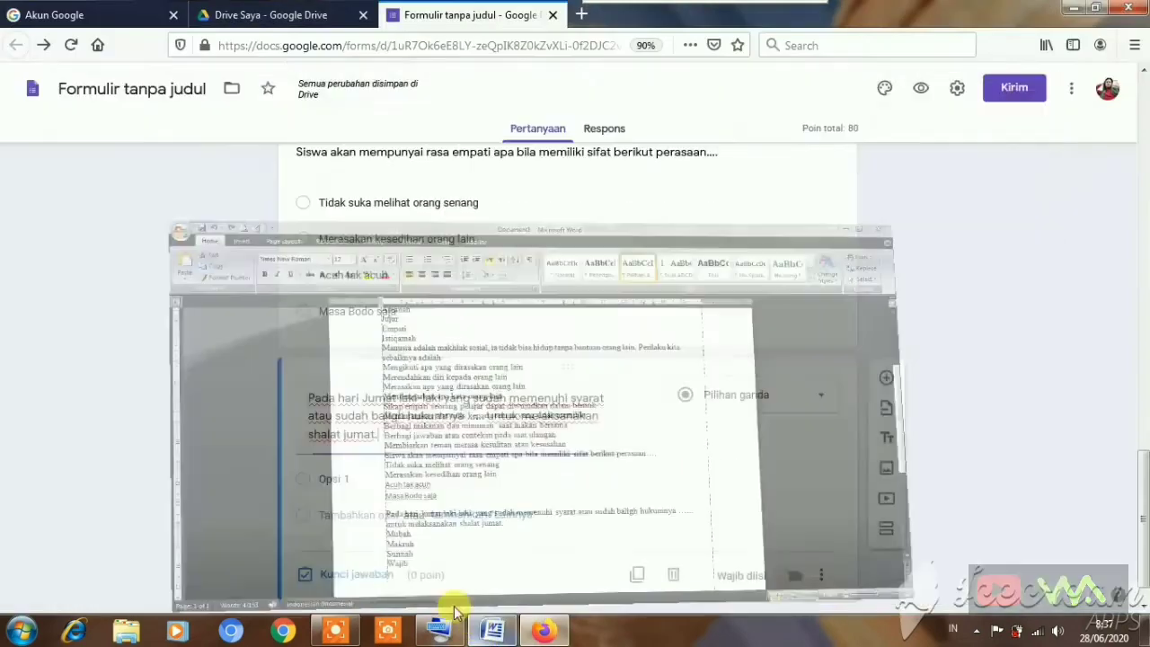
left_click(337, 479)
right_click(347, 478)
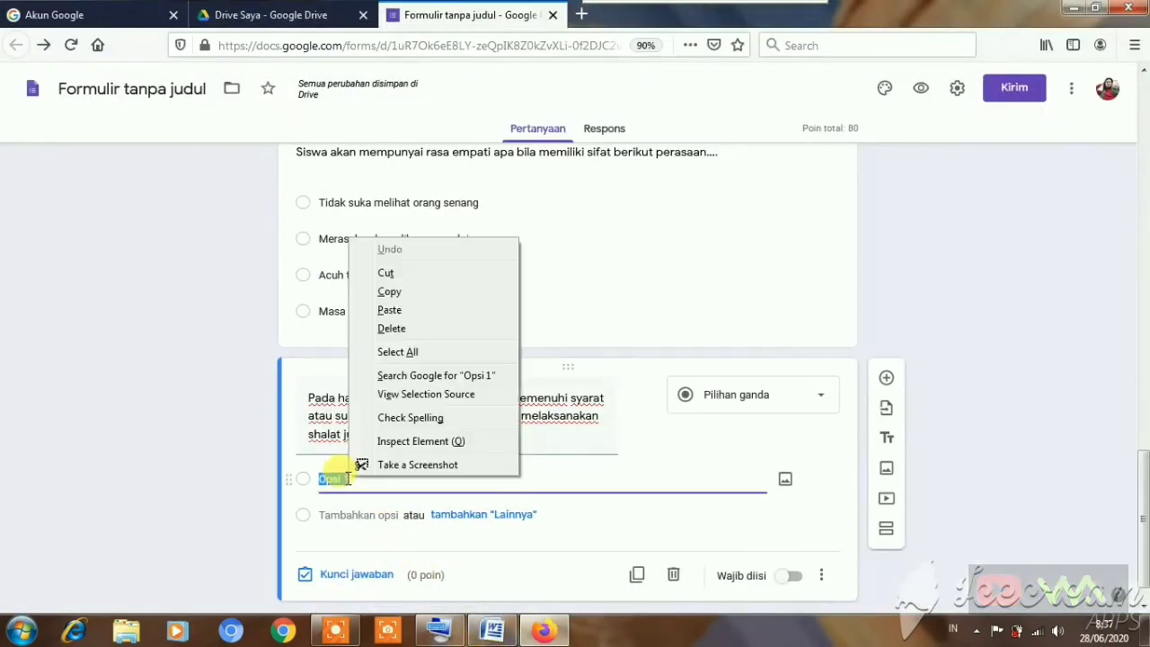
left_click(410, 311)
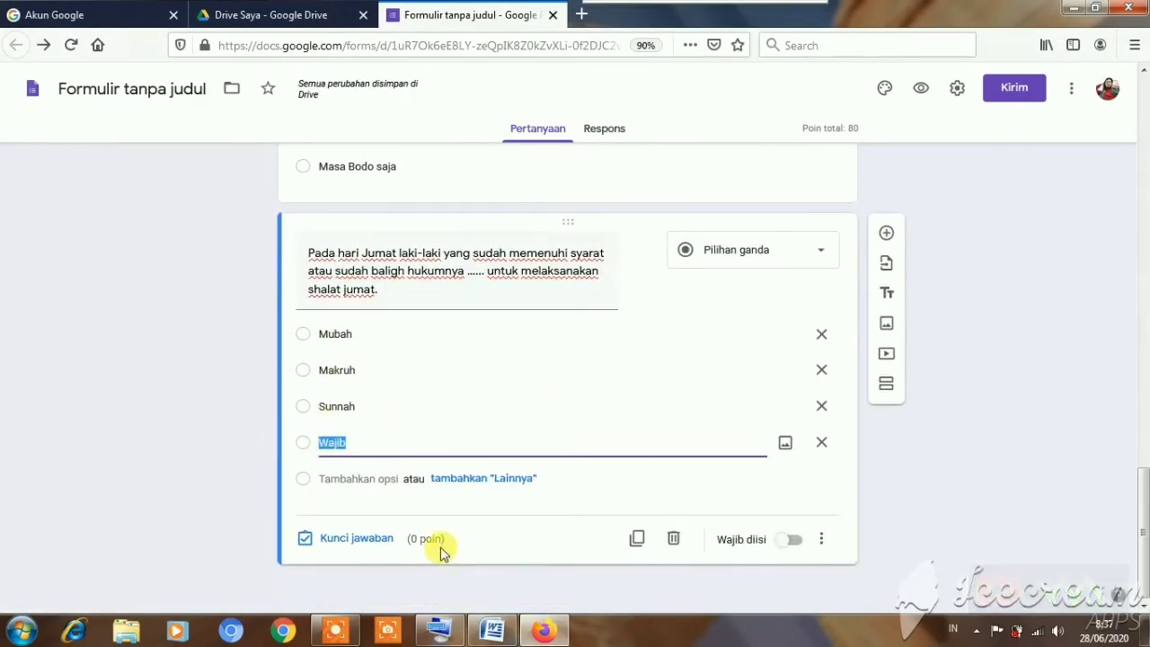
- Set the answer key of the "Pada hari Jumat" question to 20 points with "Wajib" as the correct answer
left_click(375, 539)
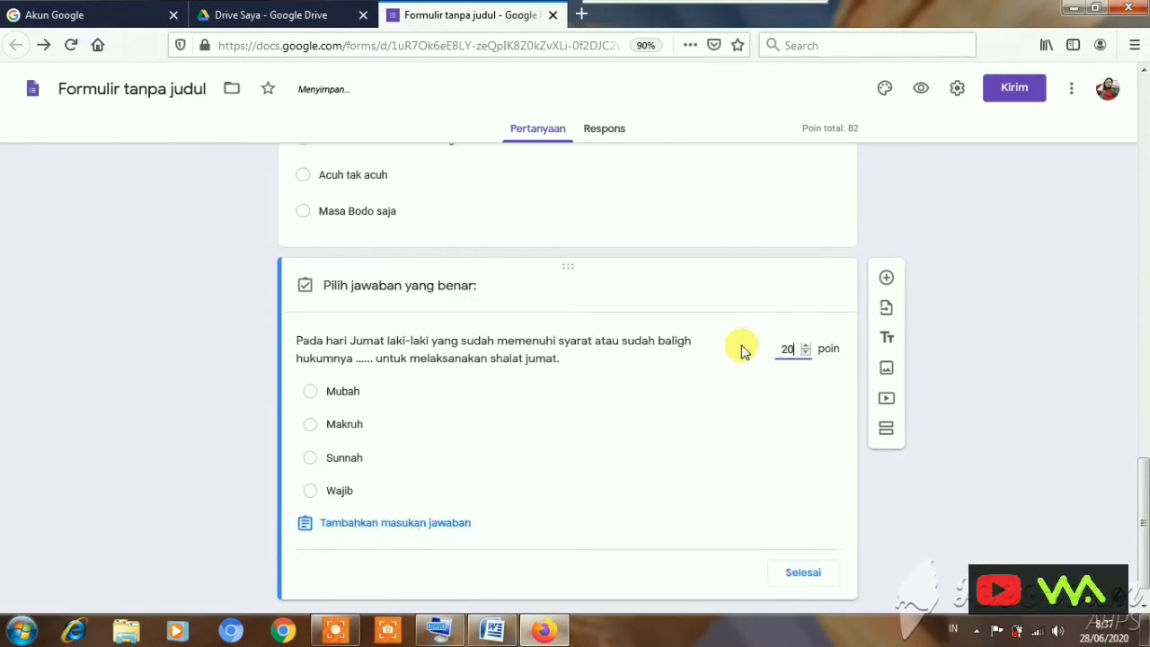
left_click(340, 500)
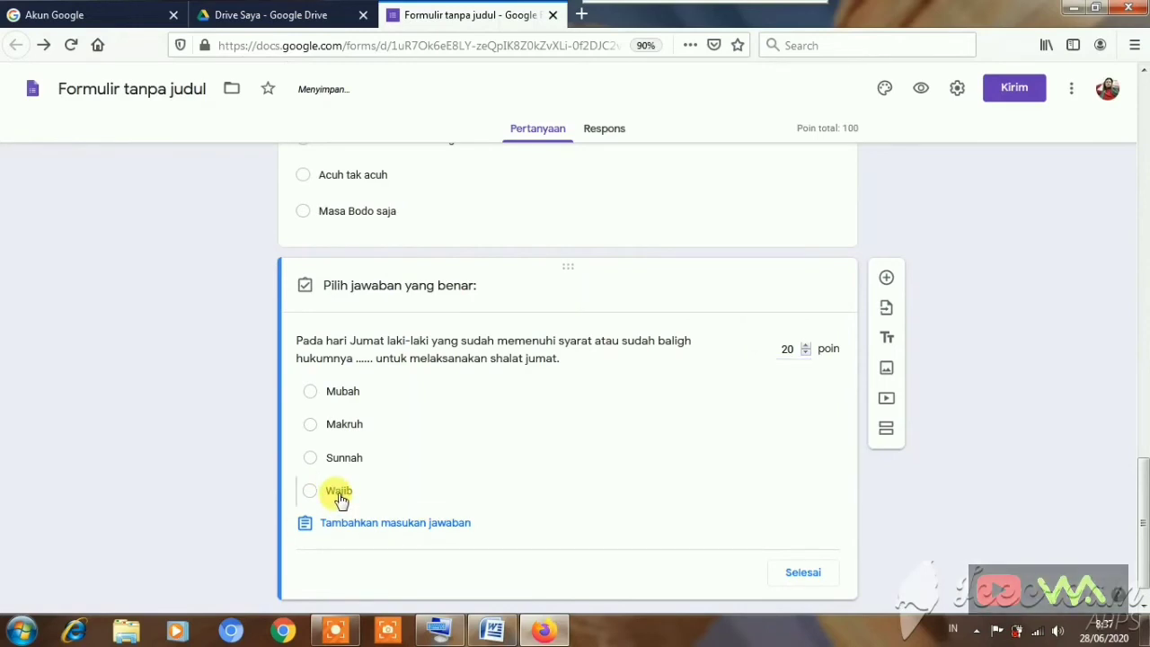
left_click(804, 575)
- Review the last questions, preview the finished quiz as respondents see it, and return to the form editor
scroll(764, 511, "up", 3)
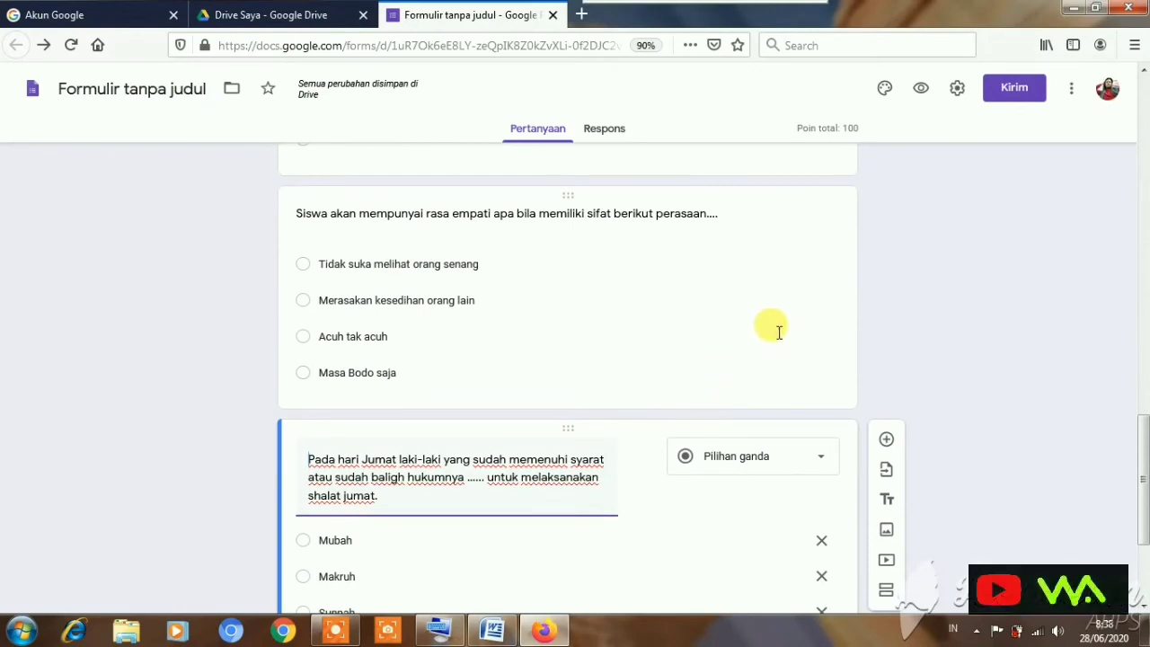
scroll(782, 368, "down", 2)
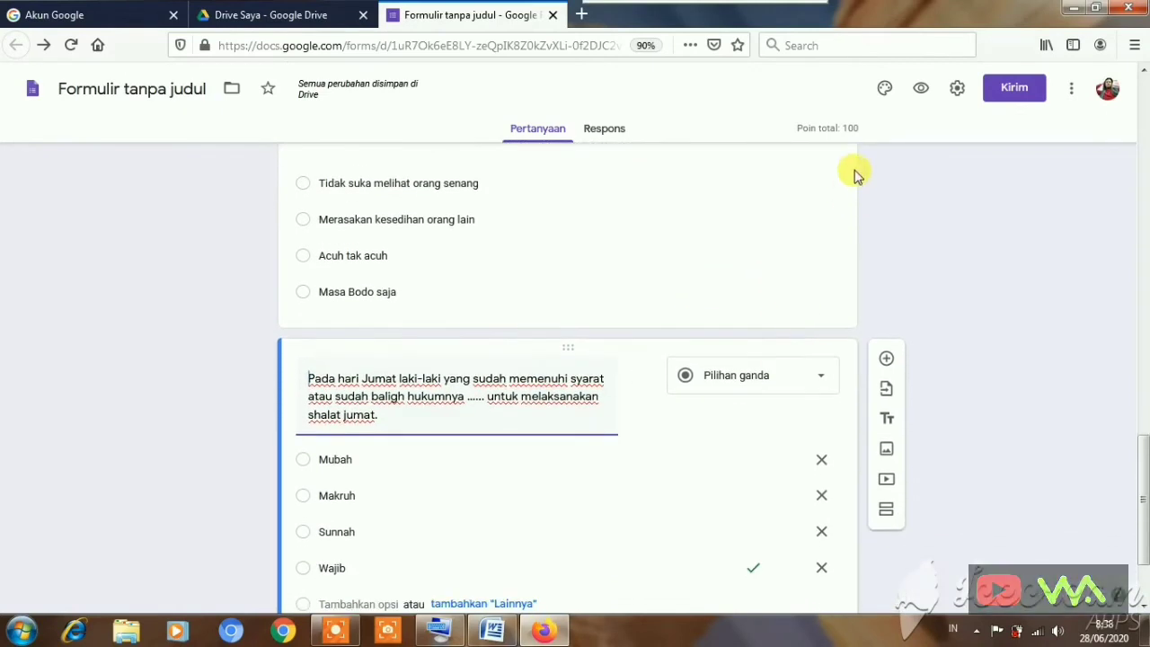
left_click(923, 94)
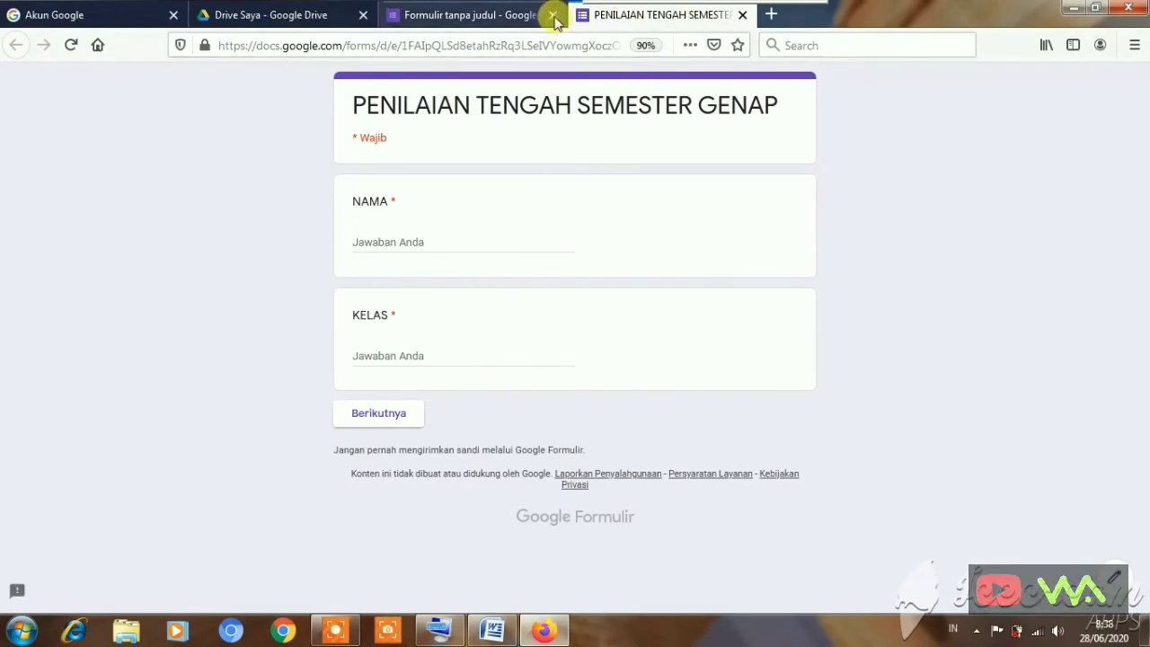
left_click(517, 16)
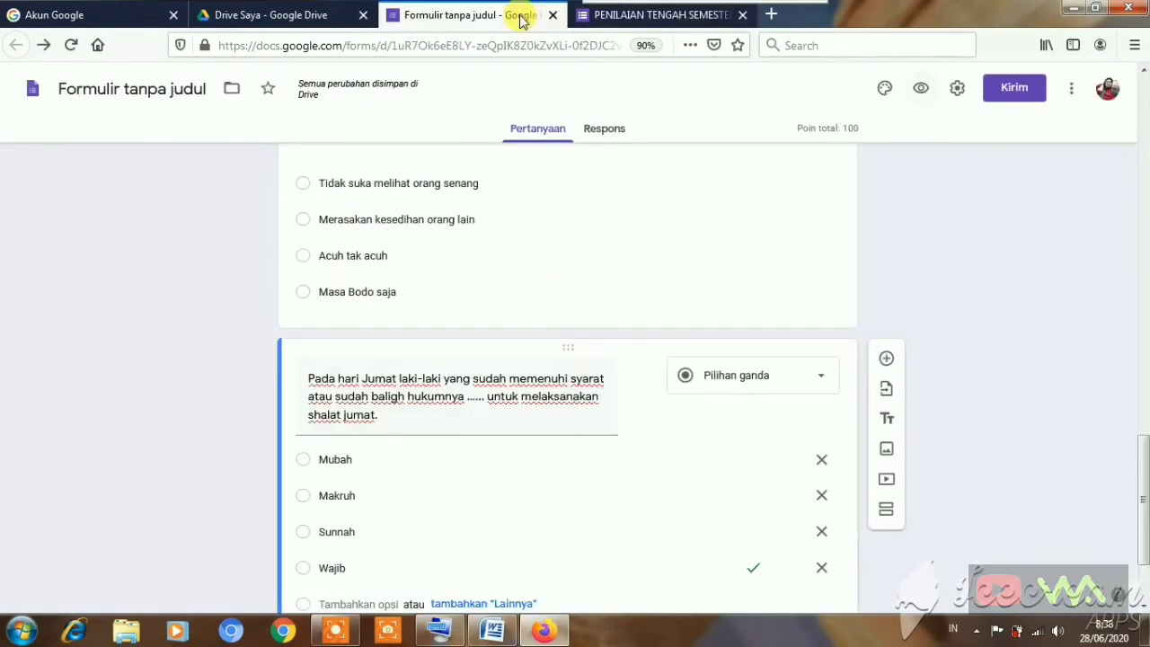
- Choose to send the form by link, shorten its URL and copy the shortened link
left_click(1014, 90)
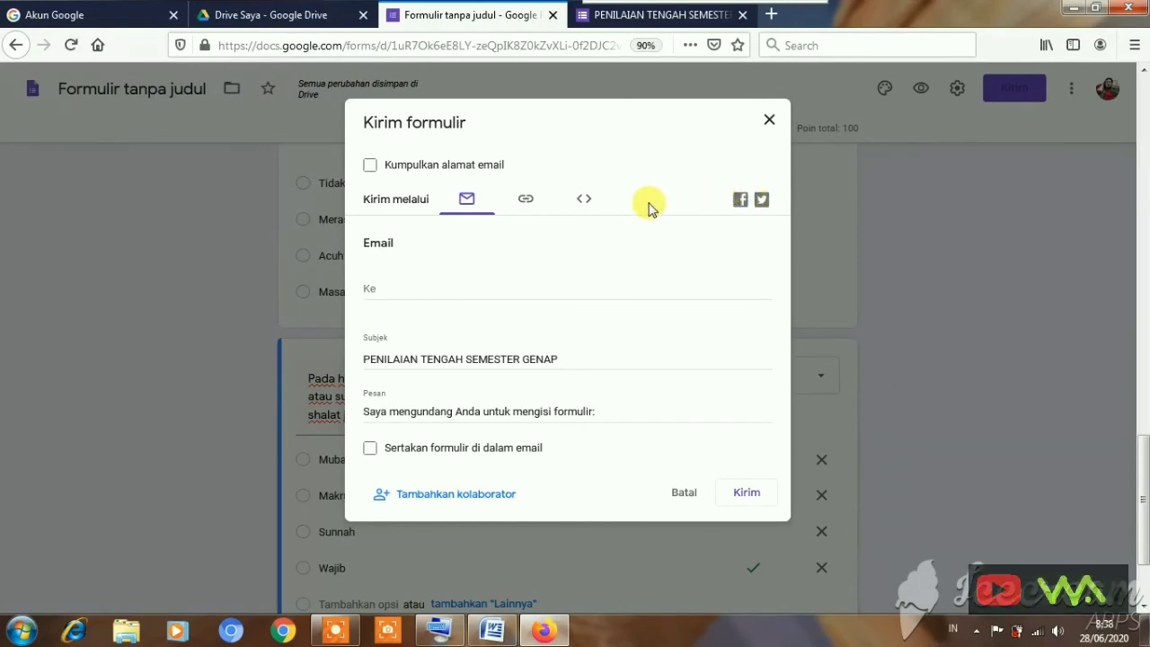
left_click(525, 202)
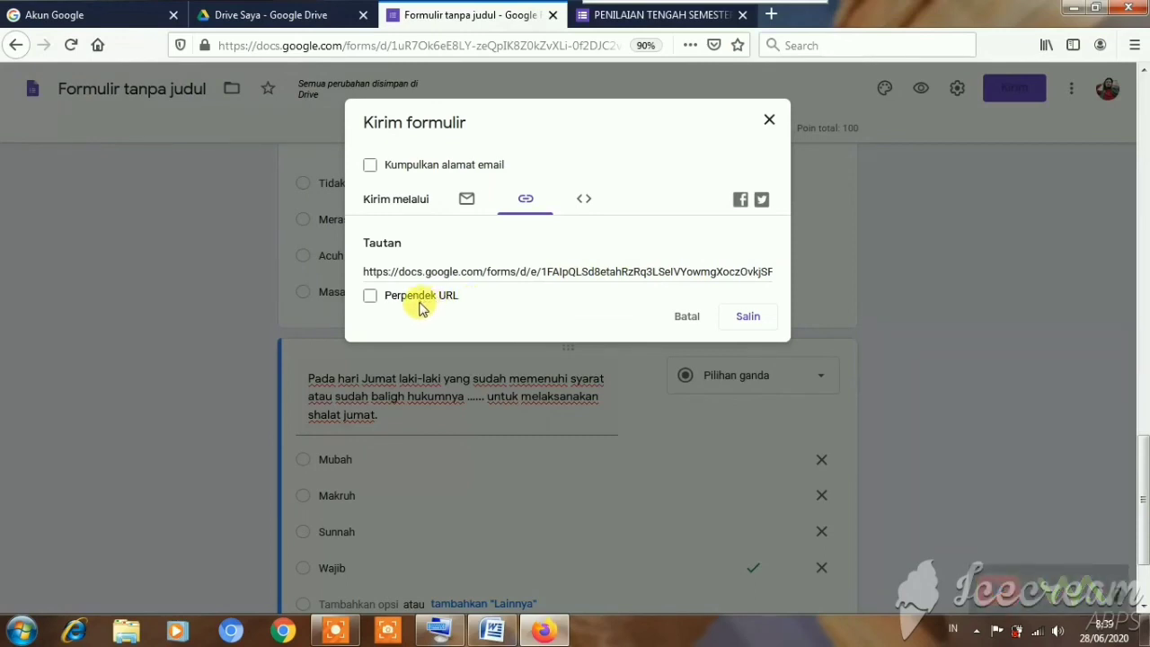
left_click(372, 302)
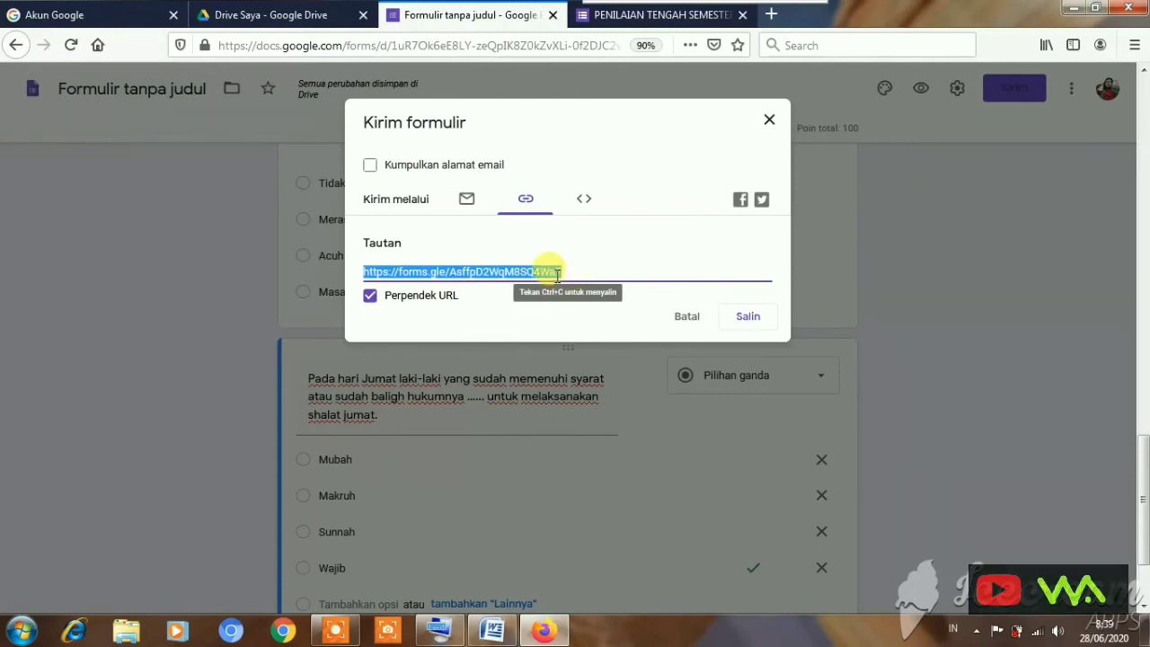
left_click(748, 319)
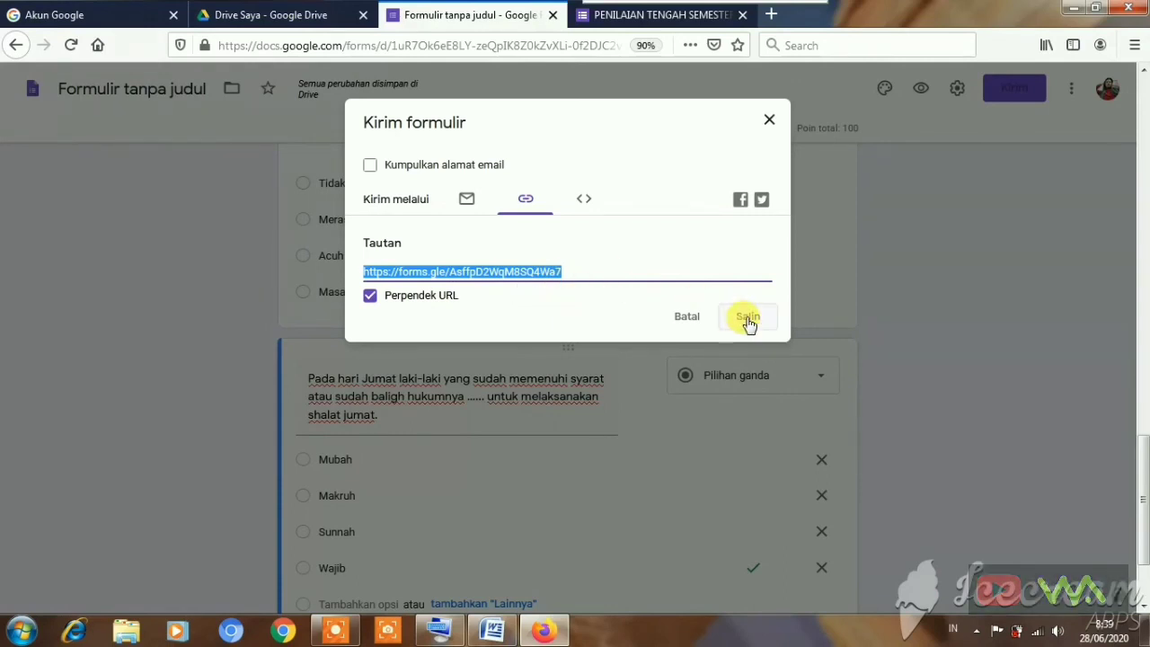